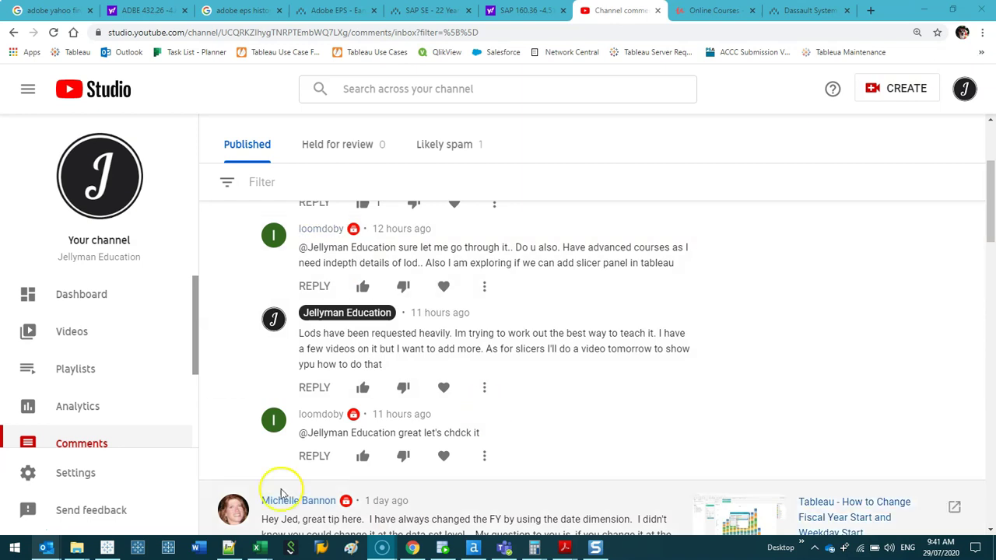
Step: Bring Book2 forward, collapse the ribbon and widen the Country column
mouse_move(265, 550)
click(336, 498)
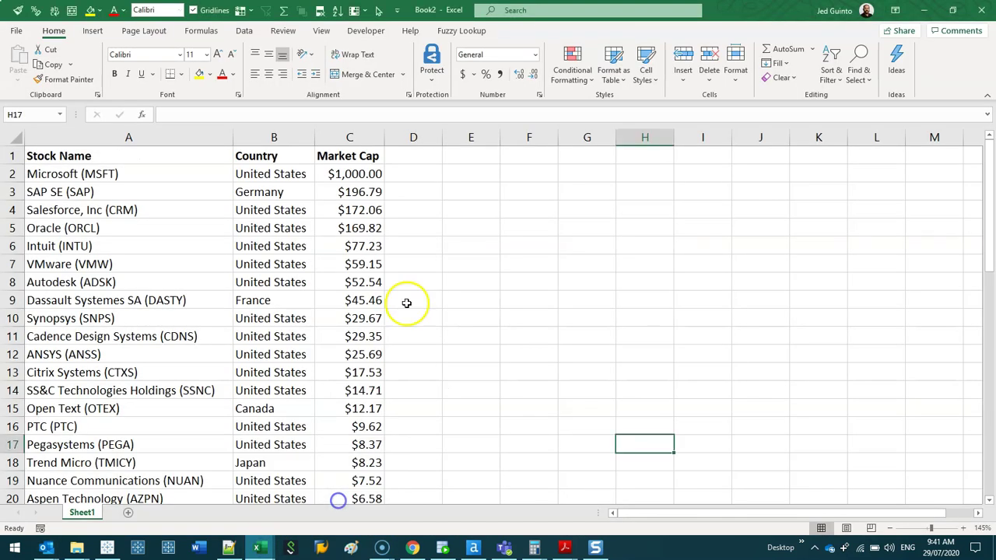
double_click(54, 33)
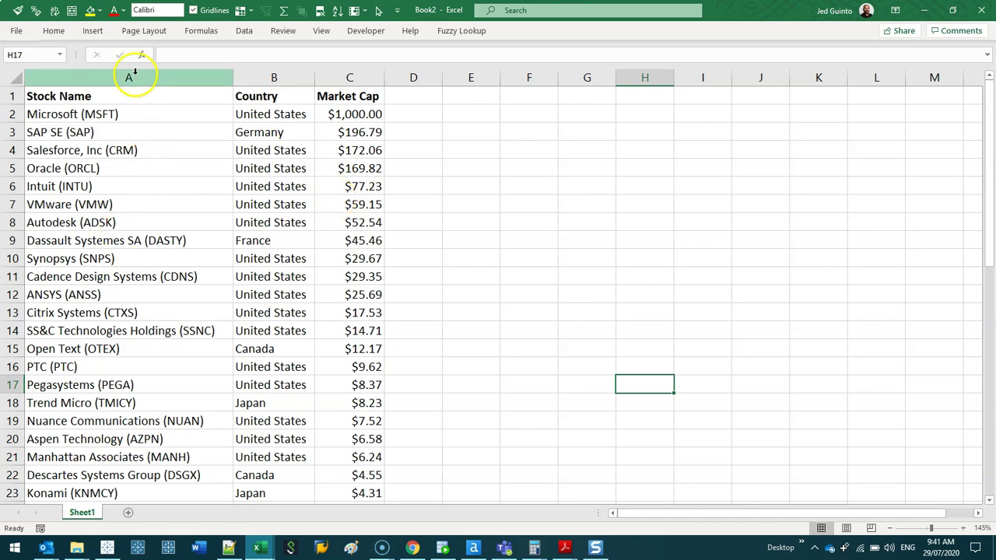
drag(133, 72, 331, 77)
click(303, 77)
click(334, 241)
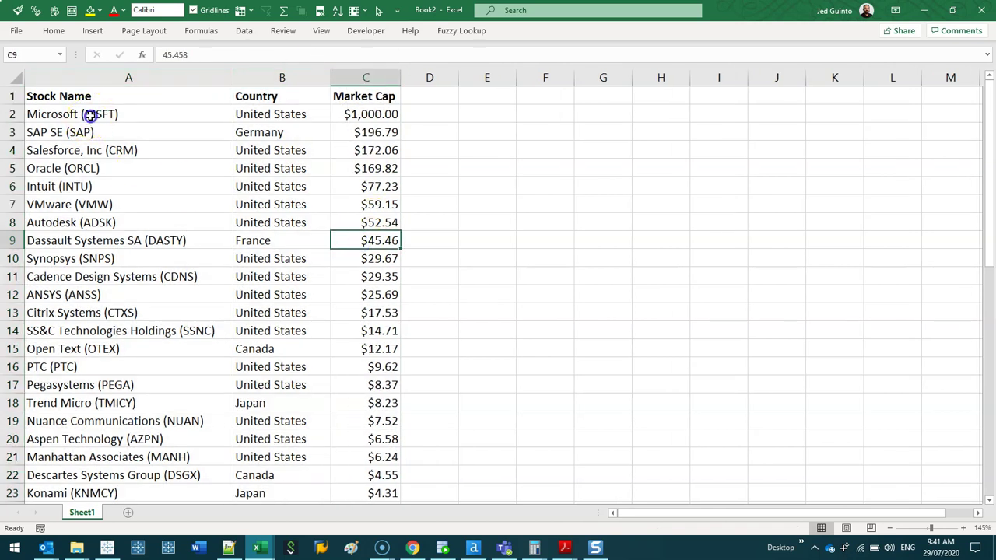
Step: Widen the Market Cap column, then select the entire stock table with Ctrl+A
click(90, 115)
drag(90, 115, 93, 412)
scroll(93, 415, down, 5)
scroll(95, 416, up, 4)
scroll(96, 417, up, 1)
click(371, 77)
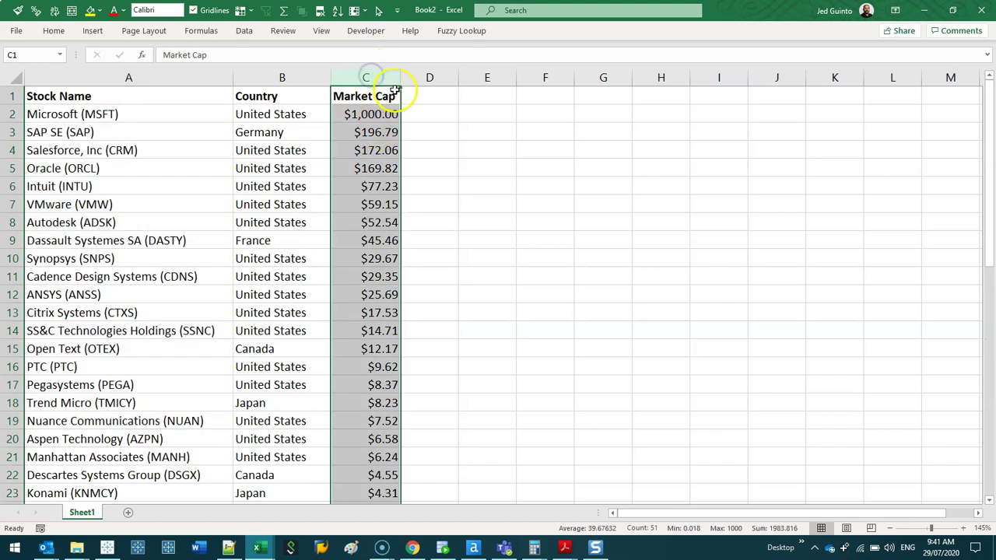
drag(400, 78, 418, 81)
click(263, 180)
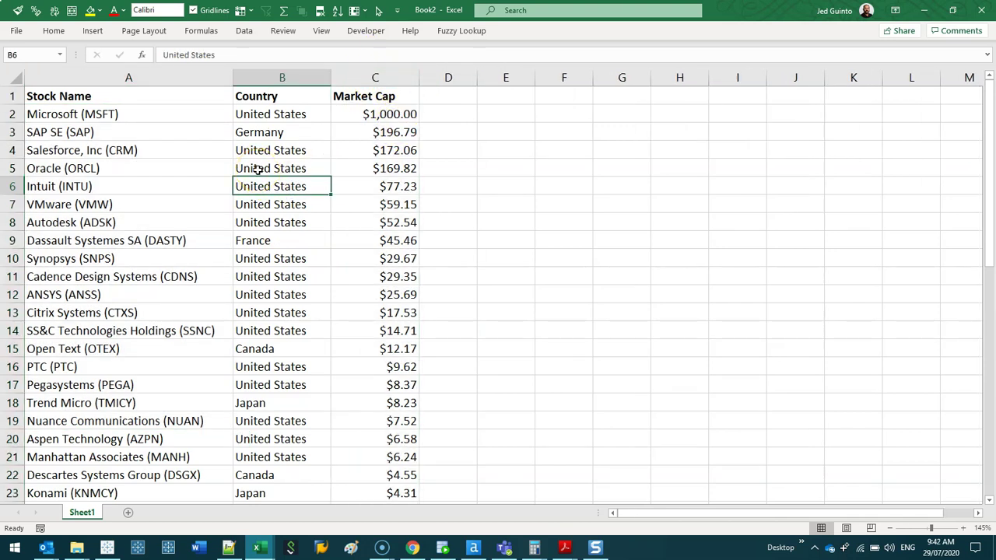
key(ctrl+a)
Step: Insert an empty PivotTable on the existing worksheet at cell E1
click(96, 30)
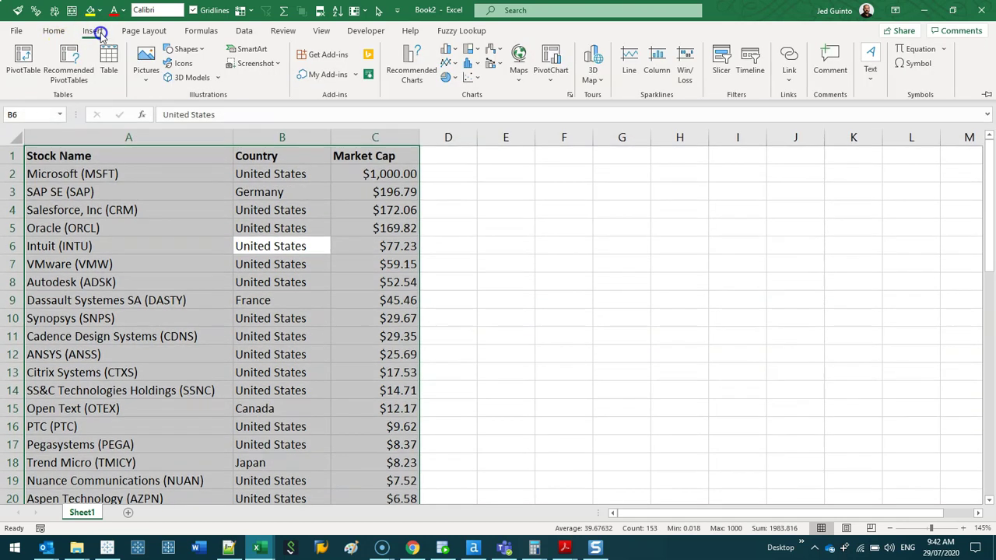
click(23, 62)
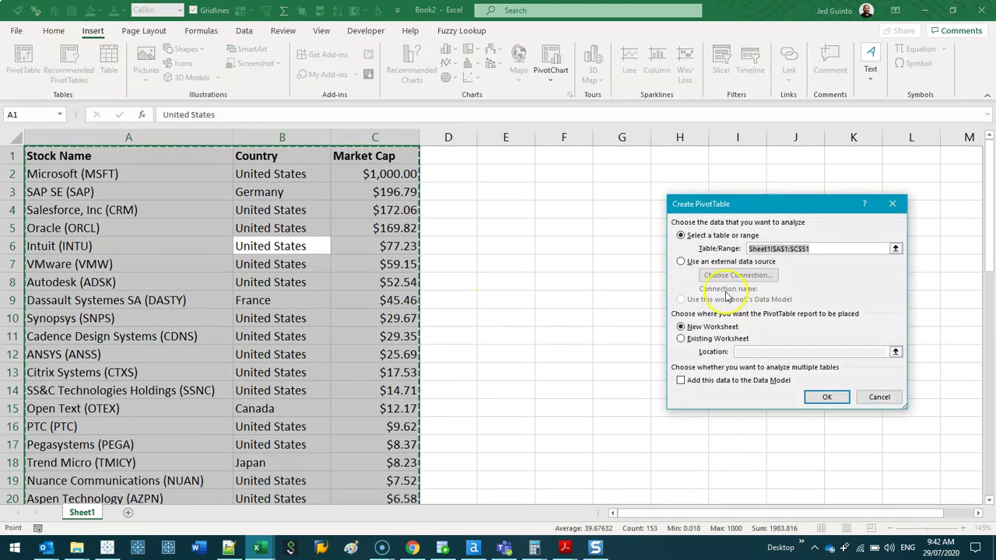
click(713, 341)
click(502, 157)
click(830, 397)
Step: Put Country in the pivot rows and Market Cap in Values, totalling 1983.816
scroll(333, 282, down, 2)
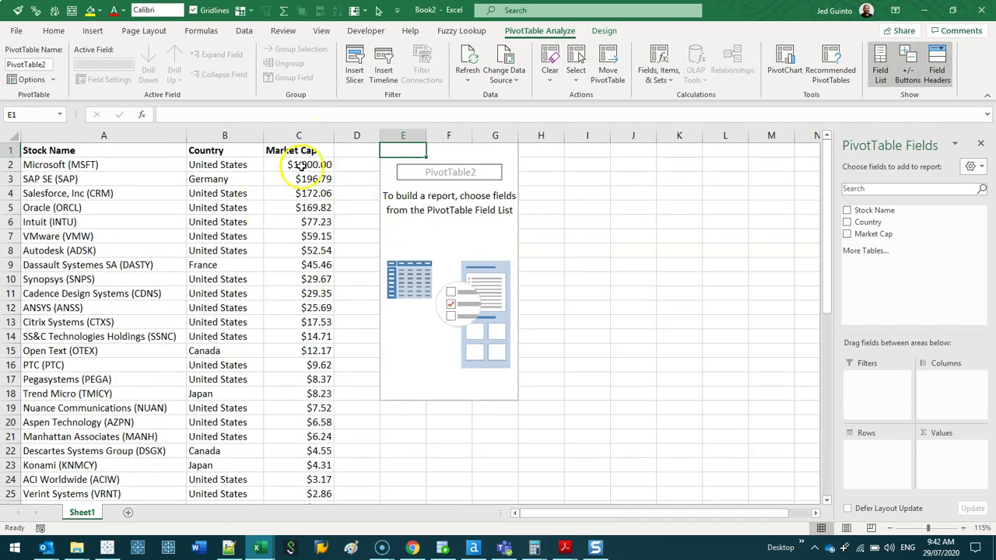
drag(301, 165, 309, 379)
click(456, 223)
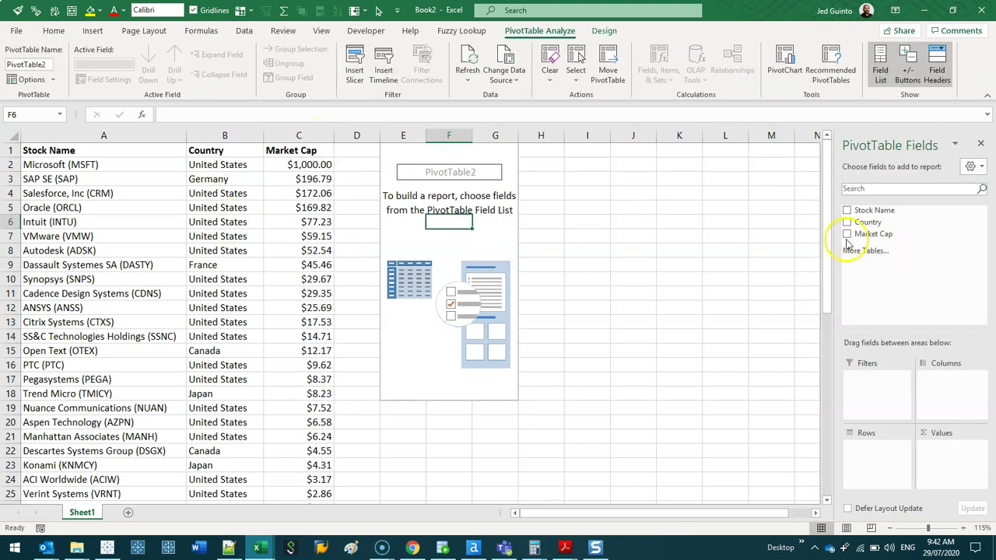
drag(856, 221, 875, 456)
drag(866, 234, 940, 451)
drag(409, 163, 513, 265)
click(529, 309)
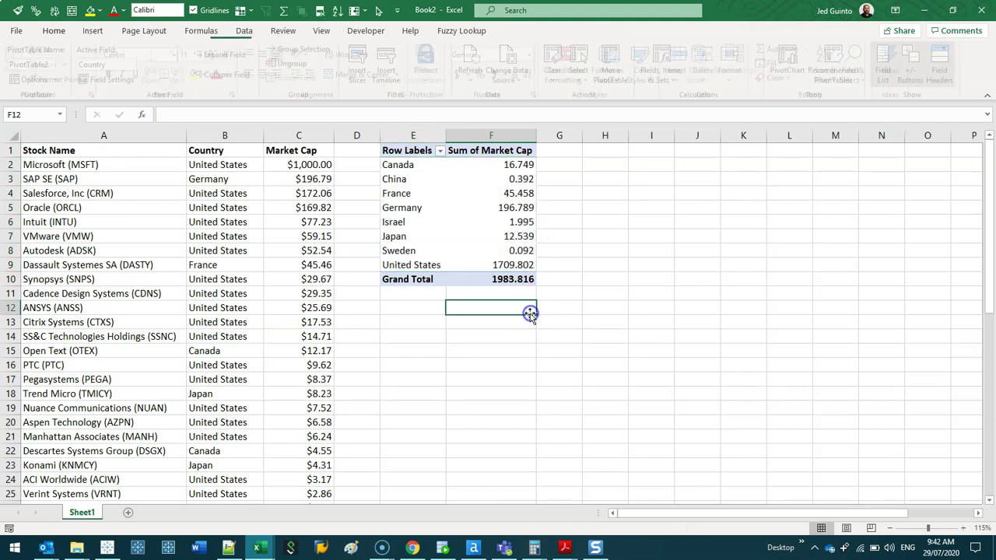
Step: Check the Row Labels country filter without changes, then select France and show PivotTable Analyze
click(441, 152)
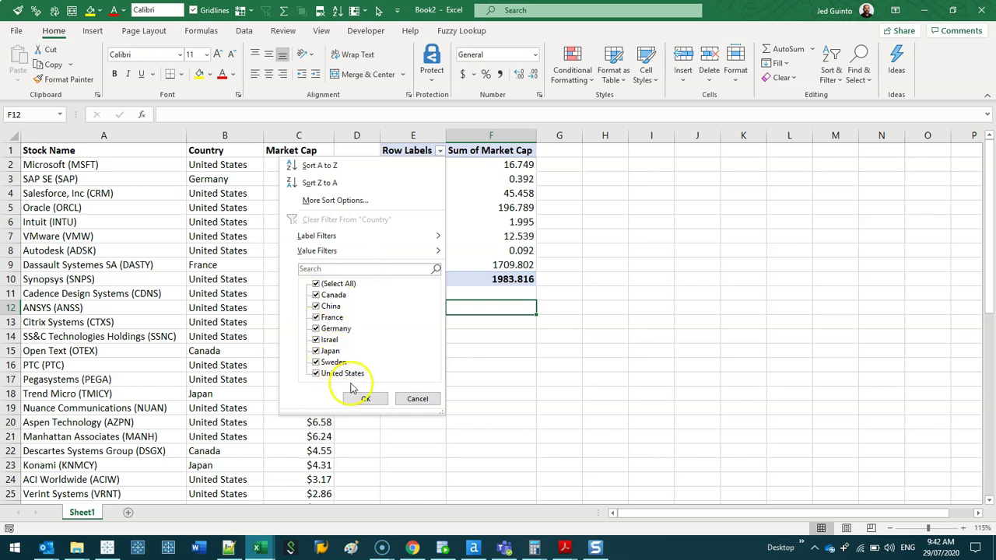
click(399, 399)
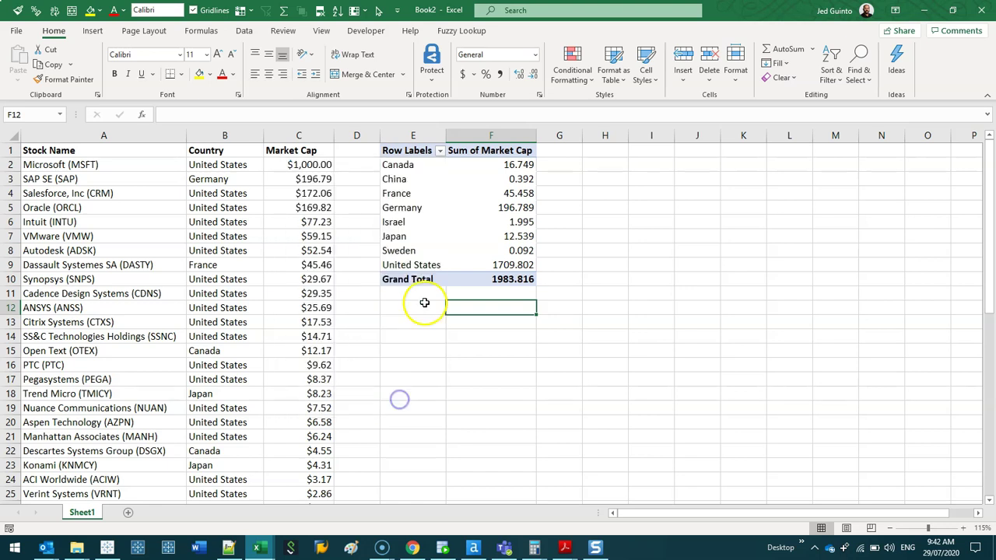
click(438, 195)
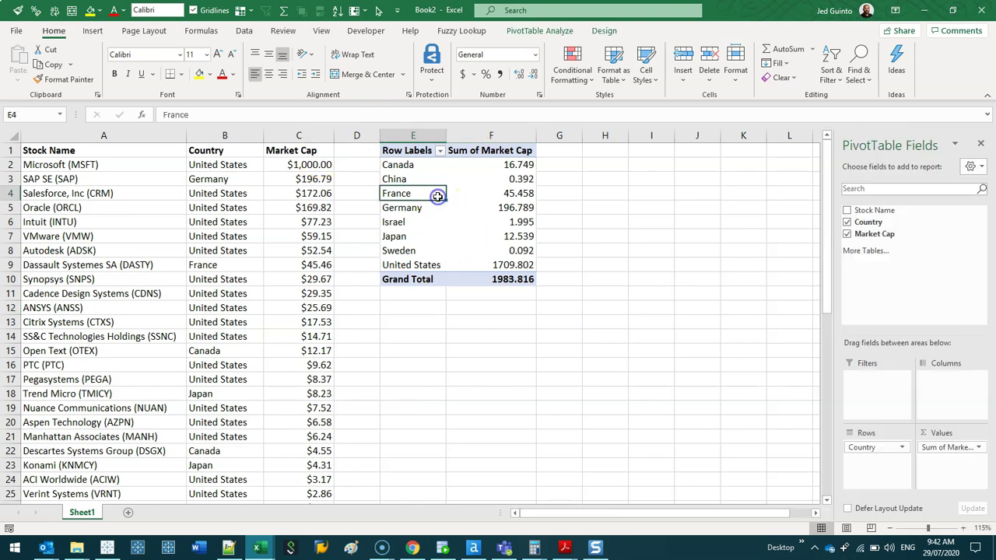
click(535, 33)
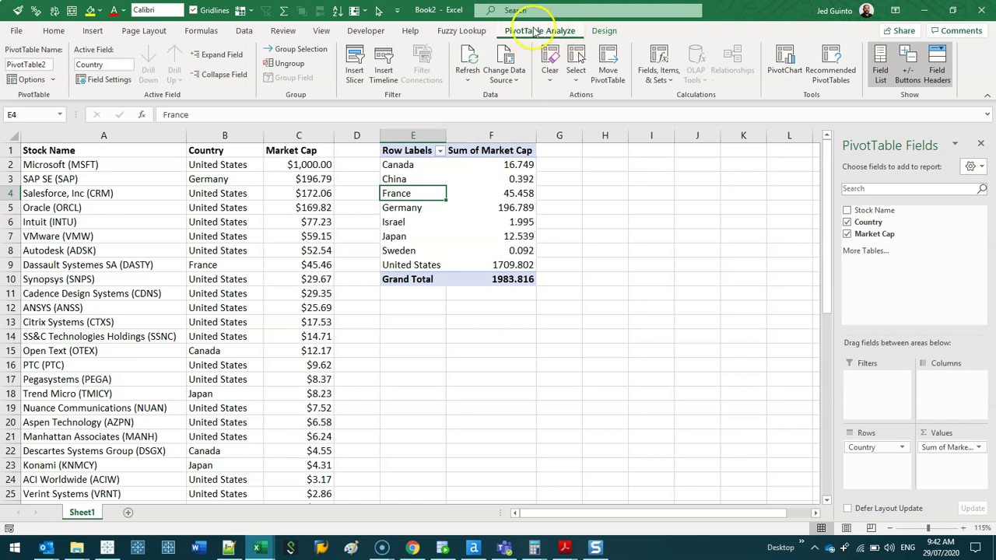
Step: Insert Stock Name and Country slicers and place them over columns H–J and K–M
click(354, 78)
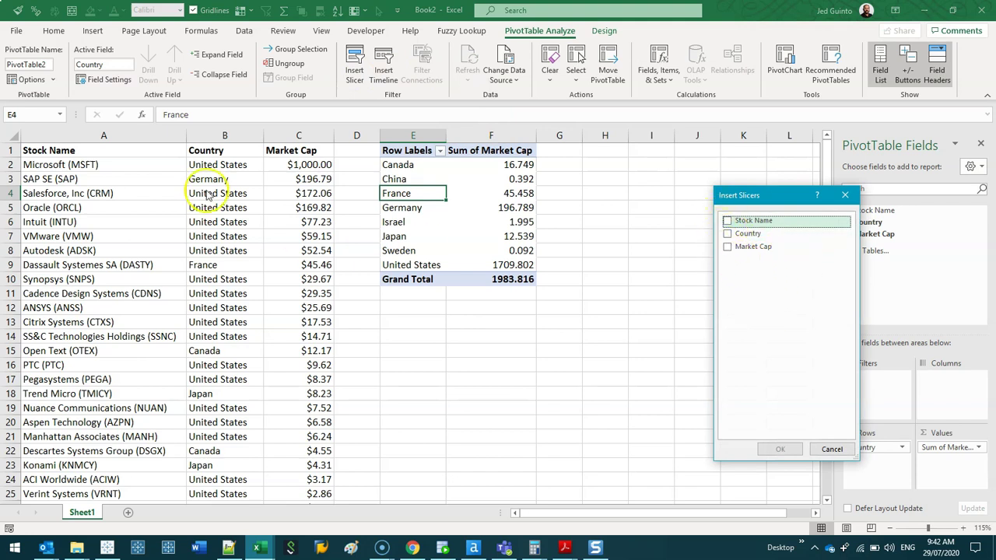
click(743, 221)
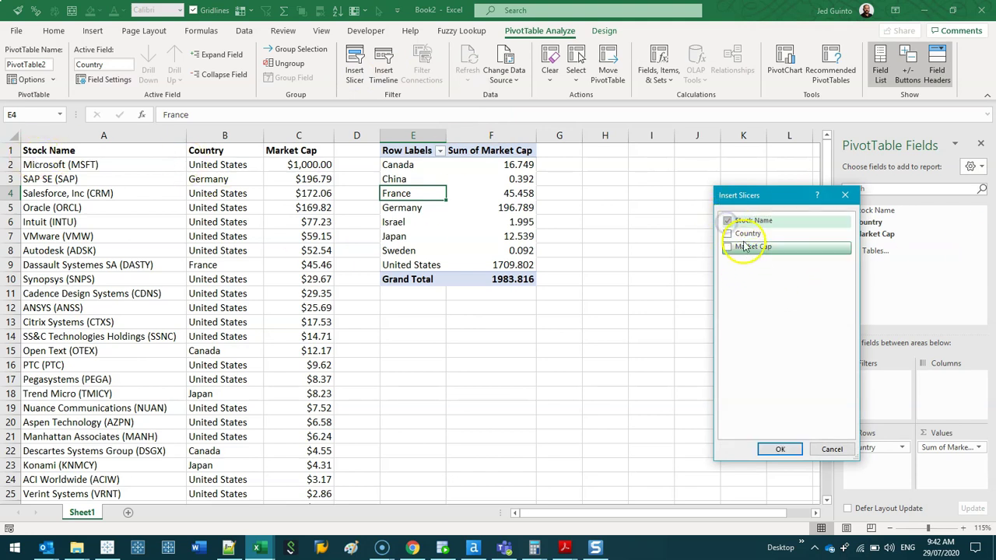
click(745, 233)
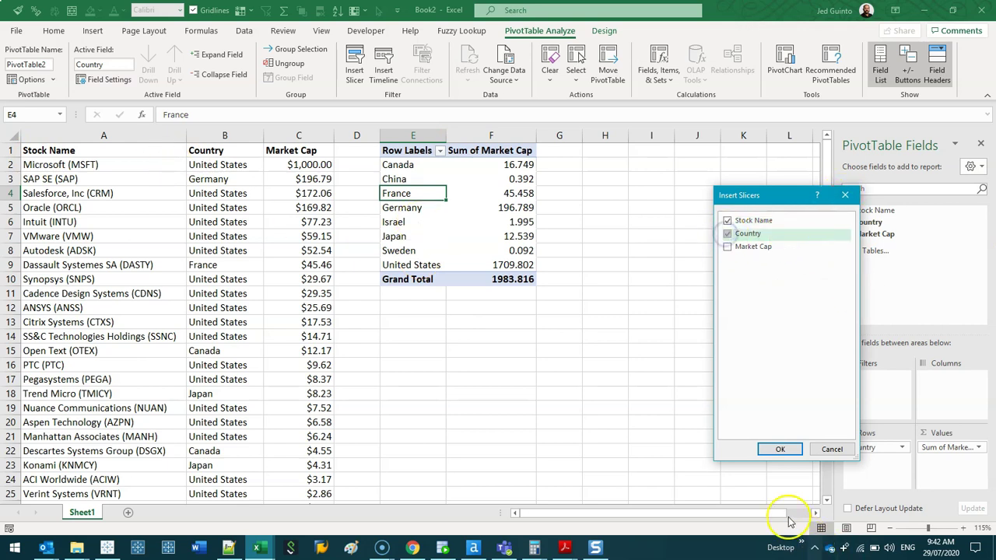
click(781, 451)
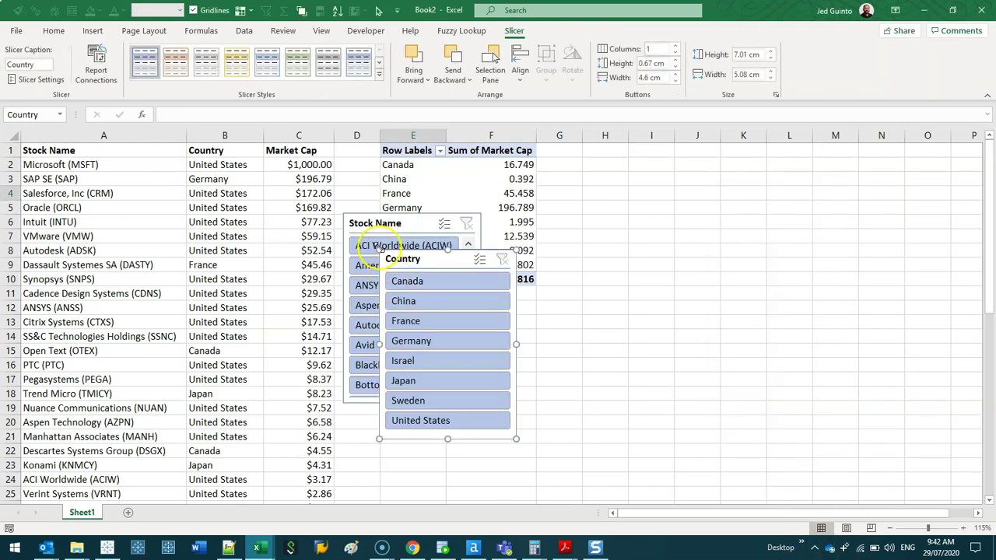
drag(415, 265, 774, 174)
drag(409, 223, 638, 170)
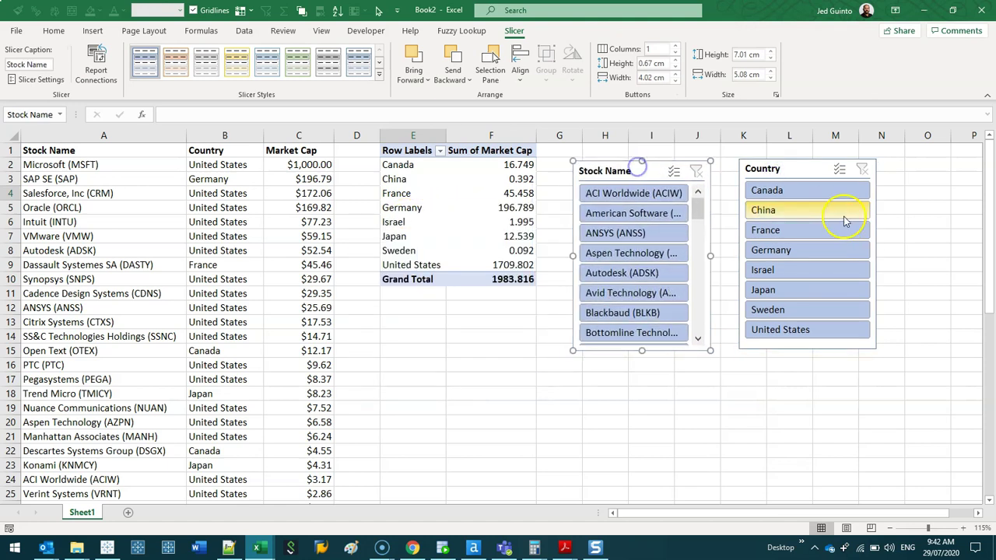
Step: Filter the slicers to Canada with CounterPath and Open Text, giving a total of 12.203
click(797, 193)
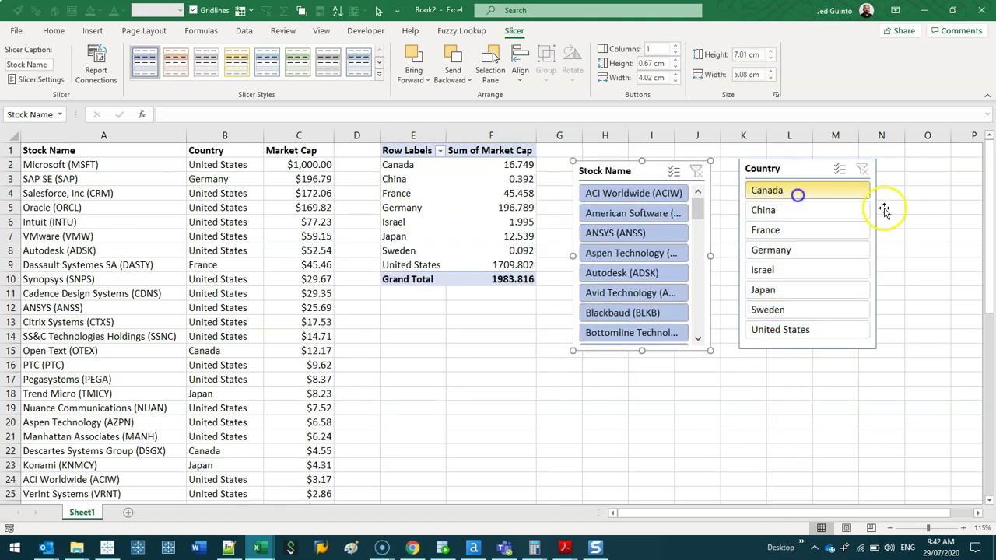
ctrl+click(800, 218)
ctrl+click(827, 229)
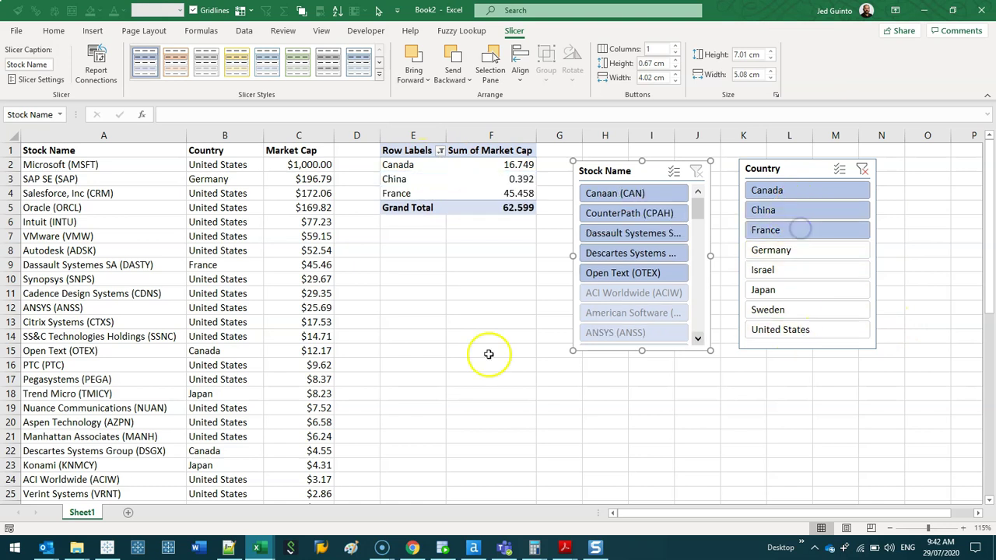
click(802, 272)
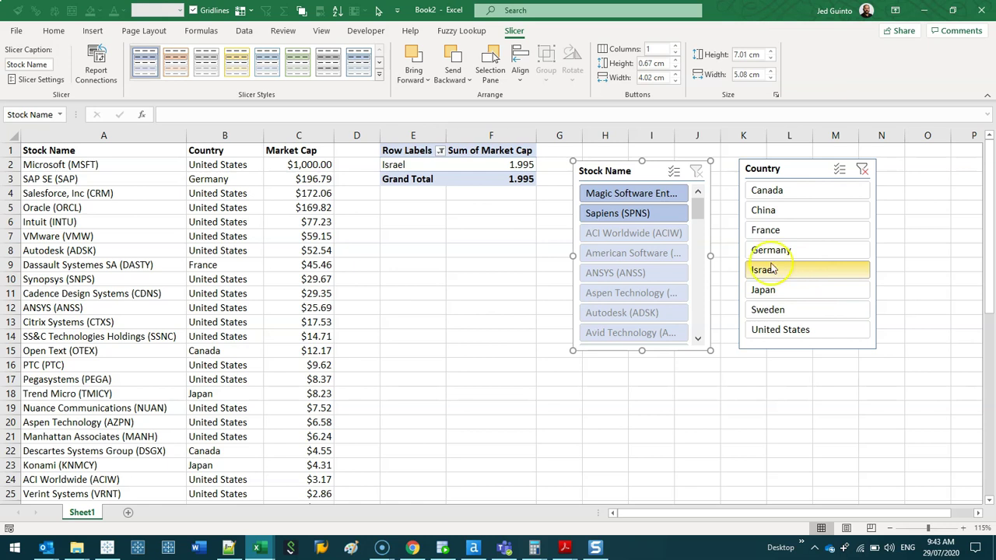
mouse_move(696, 211)
mouse_down()
mouse_move(694, 311)
mouse_move(697, 195)
mouse_up()
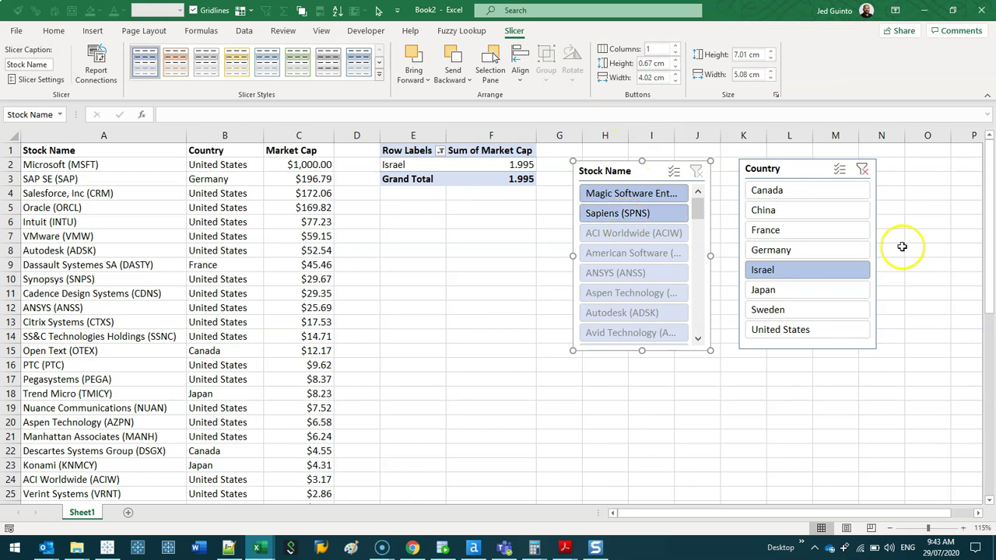
click(813, 231)
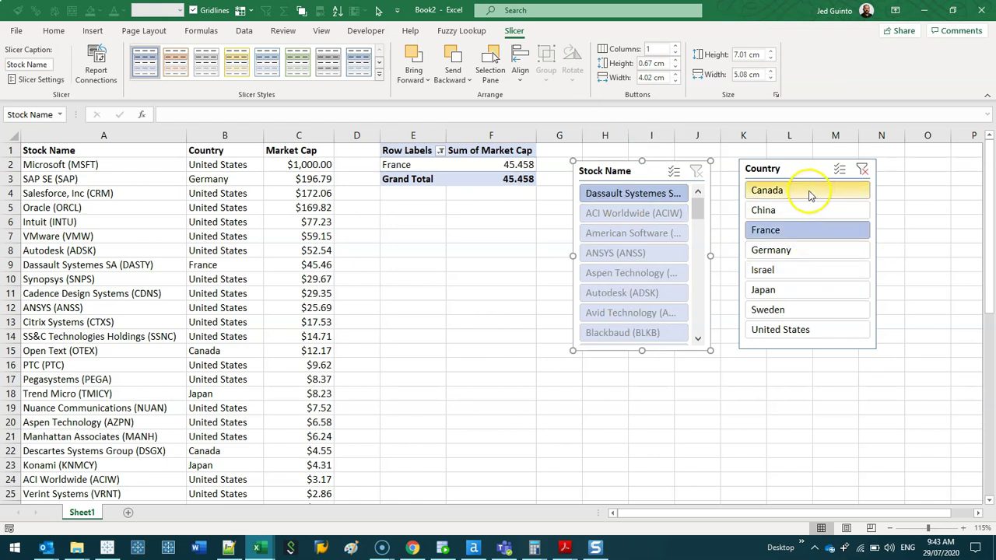
click(838, 192)
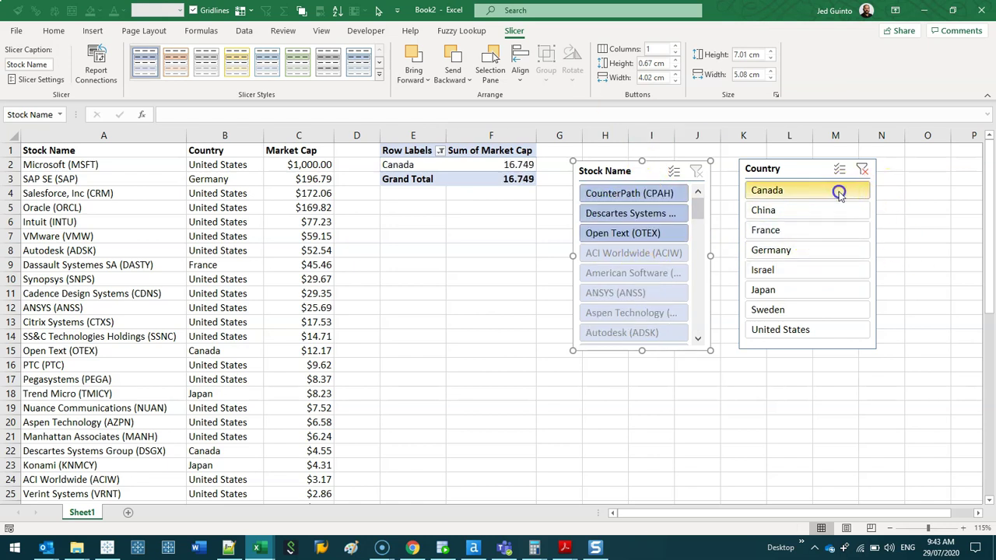
click(604, 218)
click(619, 194)
ctrl+click(623, 235)
click(502, 165)
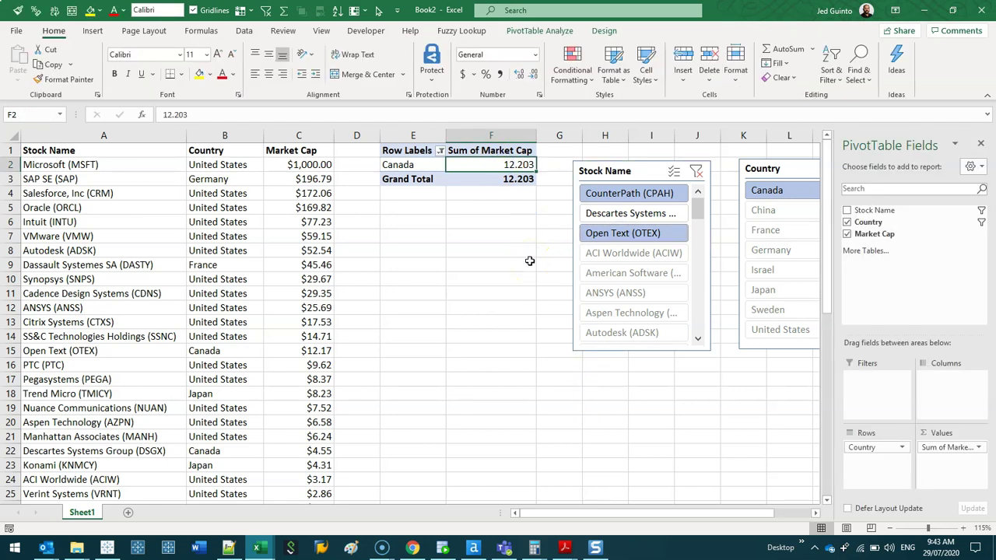
Step: Switch to the Tableau Superstore workbook showing the empty Sheet 17
click(106, 548)
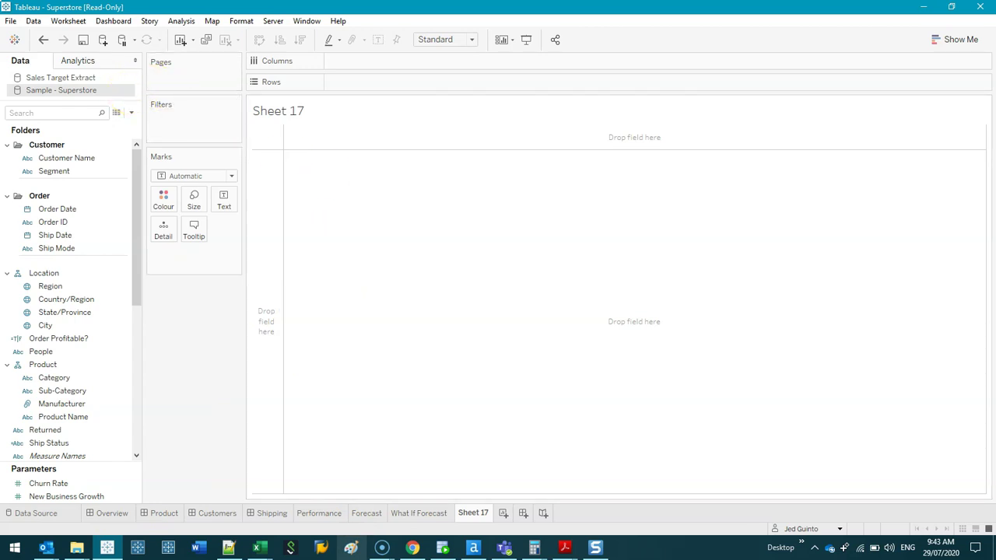
drag(116, 157, 134, 145)
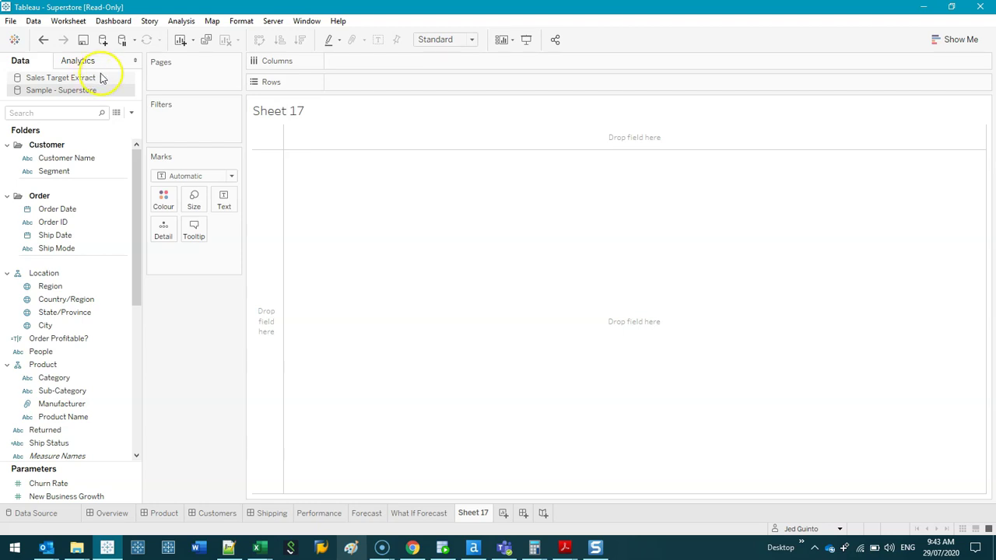
Step: Delete the What If Forecast, Total Sales and Tooltip: Profit Ratio by City sheets
click(115, 513)
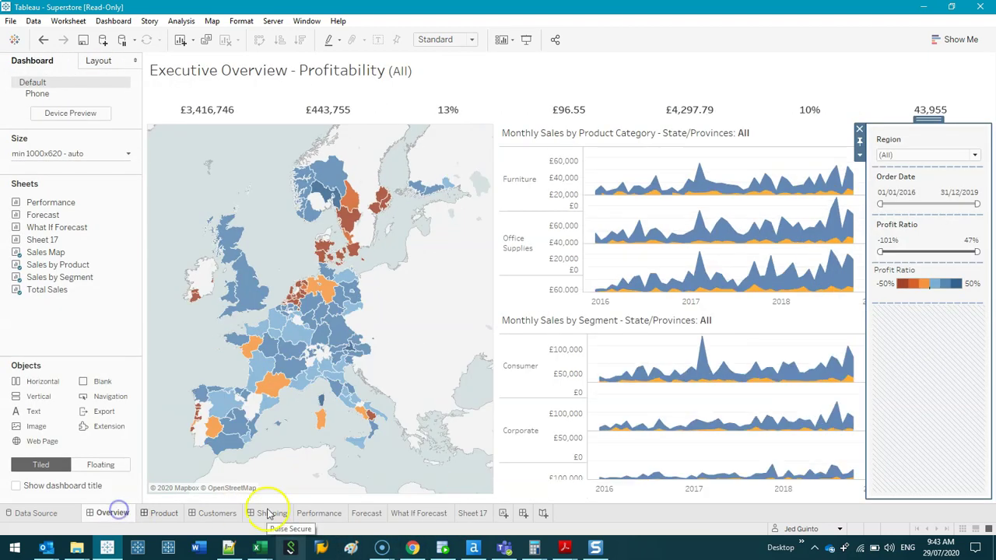
right_click(407, 514)
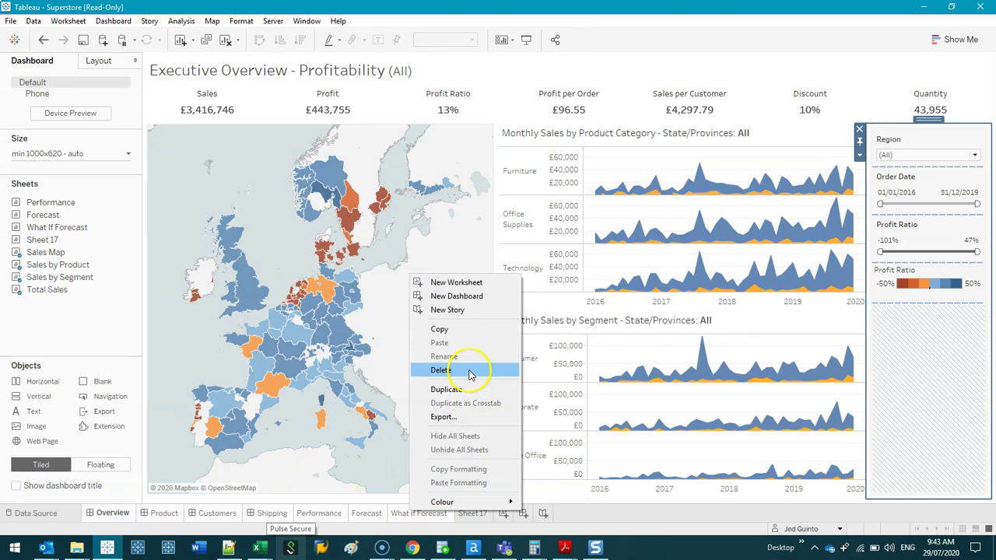
click(441, 370)
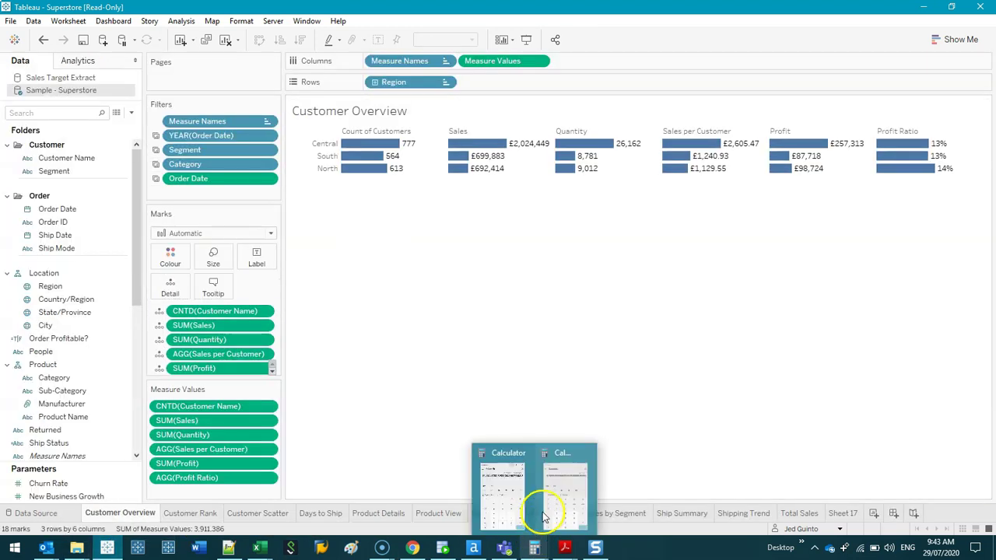
click(808, 513)
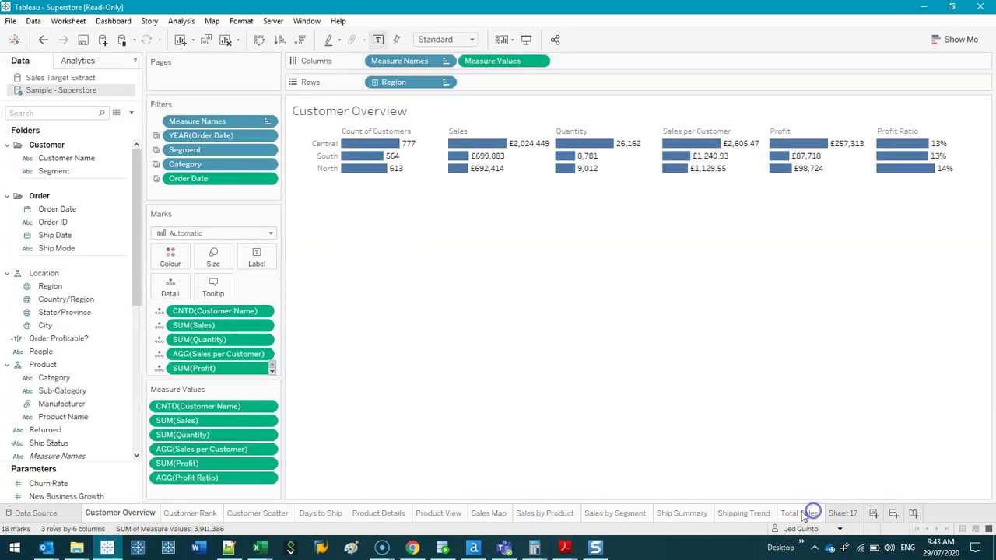
right_click(806, 515)
click(829, 372)
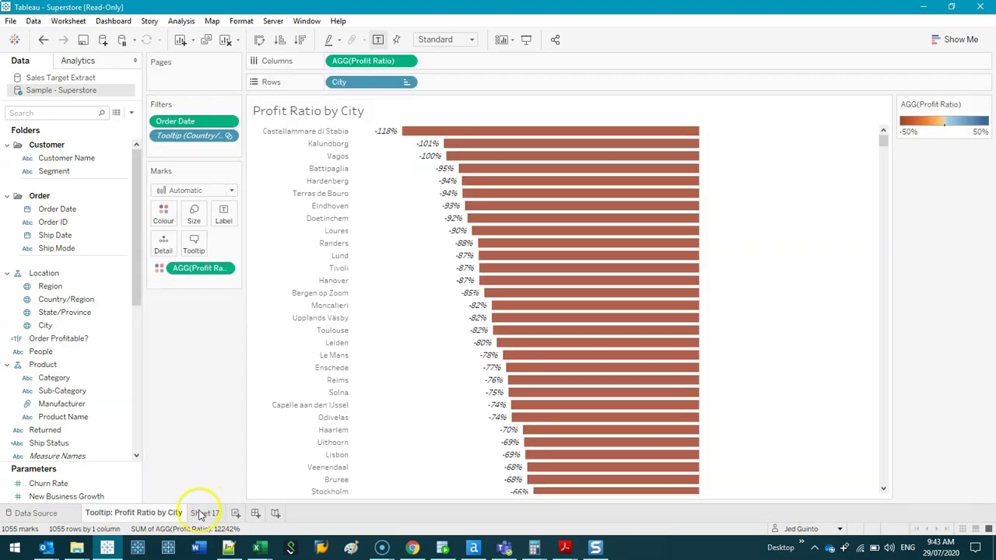
right_click(170, 513)
click(204, 384)
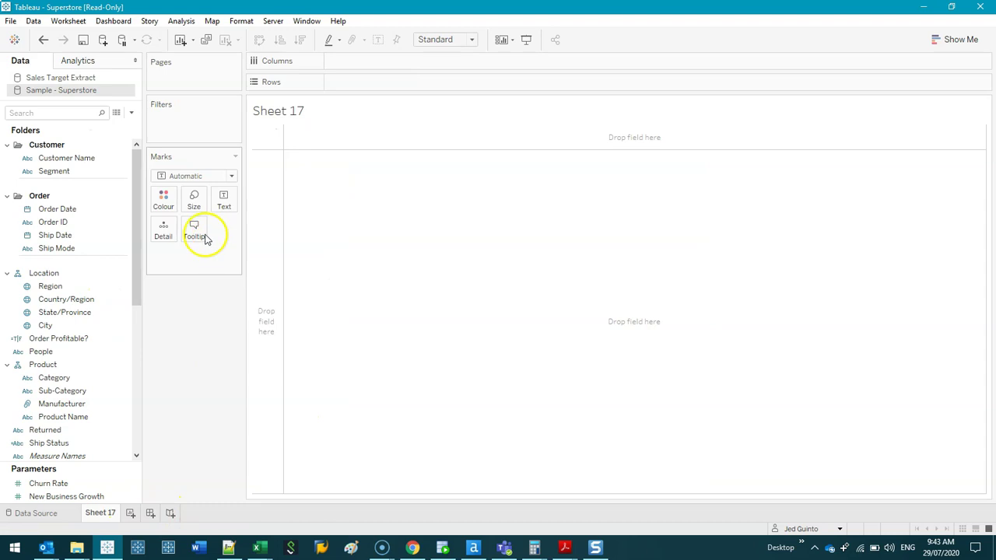
click(115, 250)
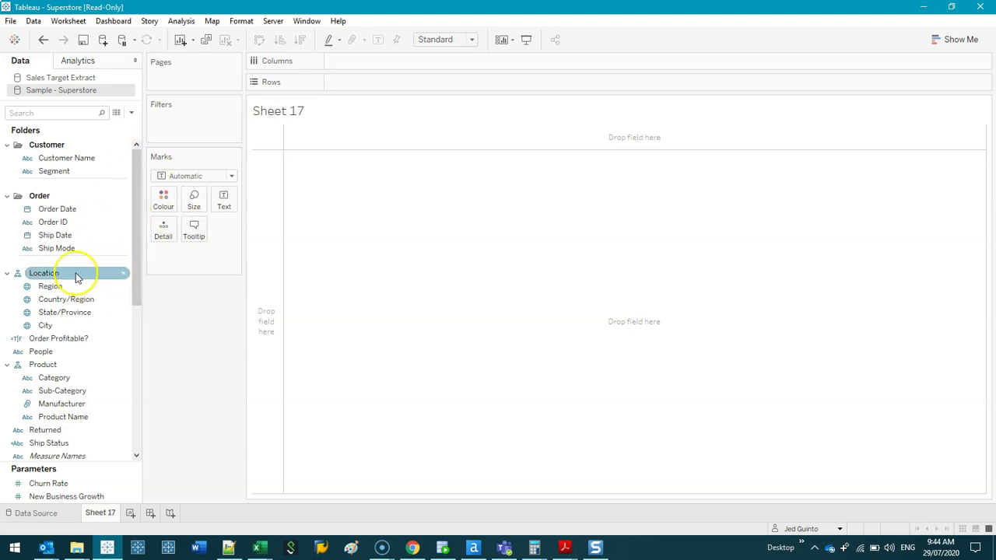
Step: Chart SUM(Profit) by Order Date year as bars coloured by profit
click(70, 211)
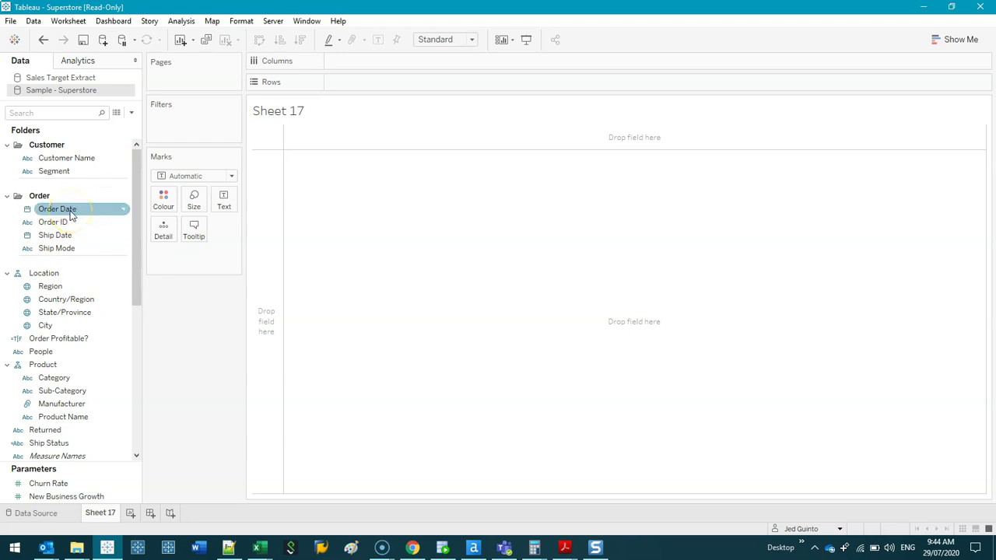
double_click(69, 211)
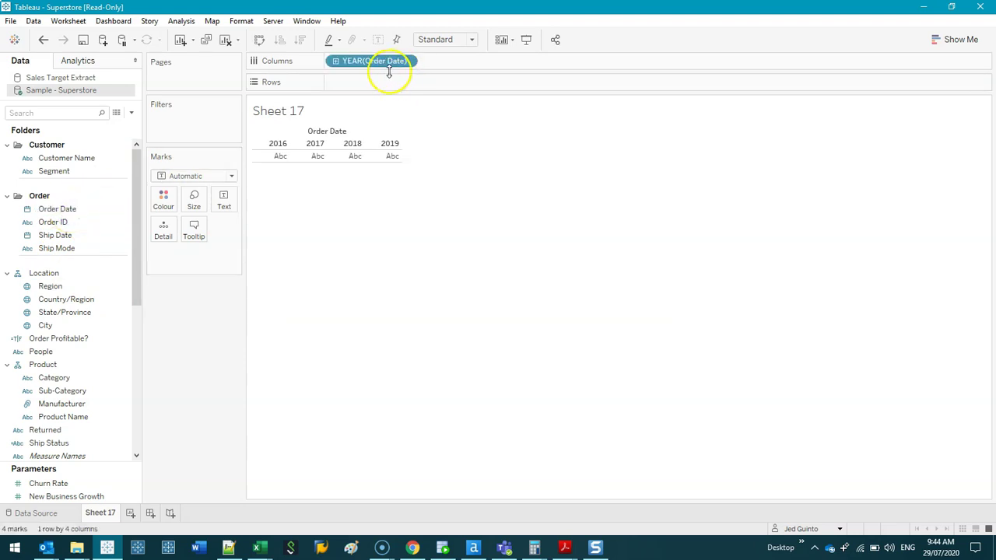
scroll(100, 342, down, 6)
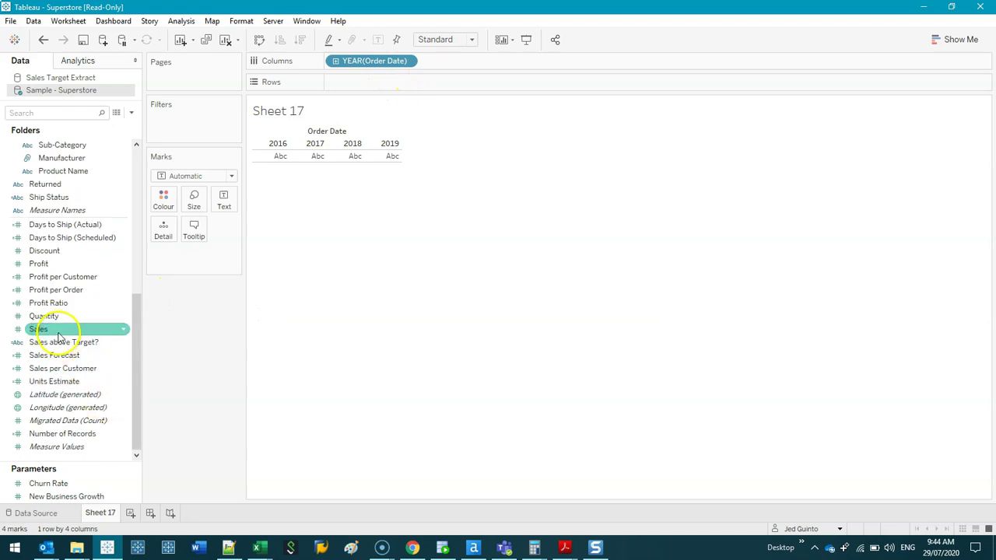
double_click(46, 264)
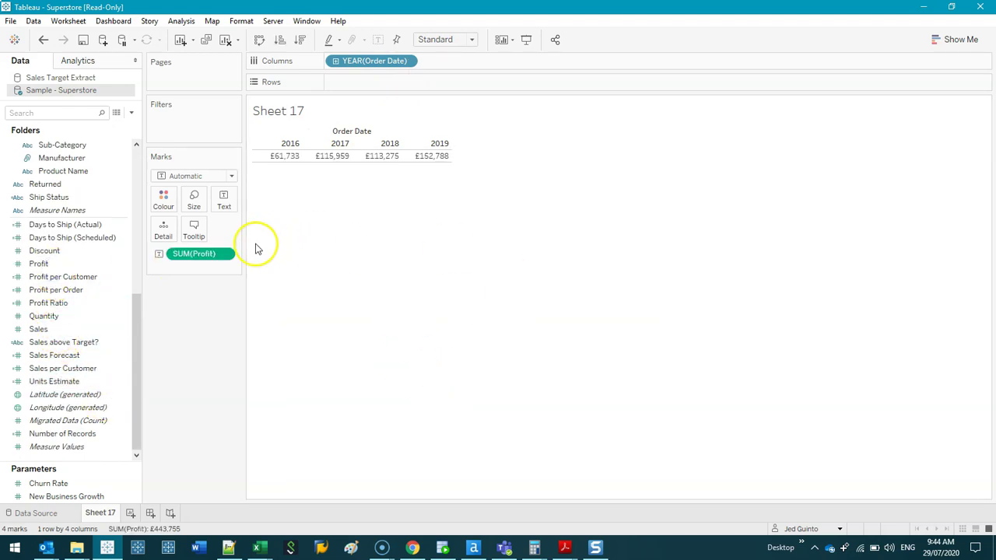
drag(187, 256, 372, 82)
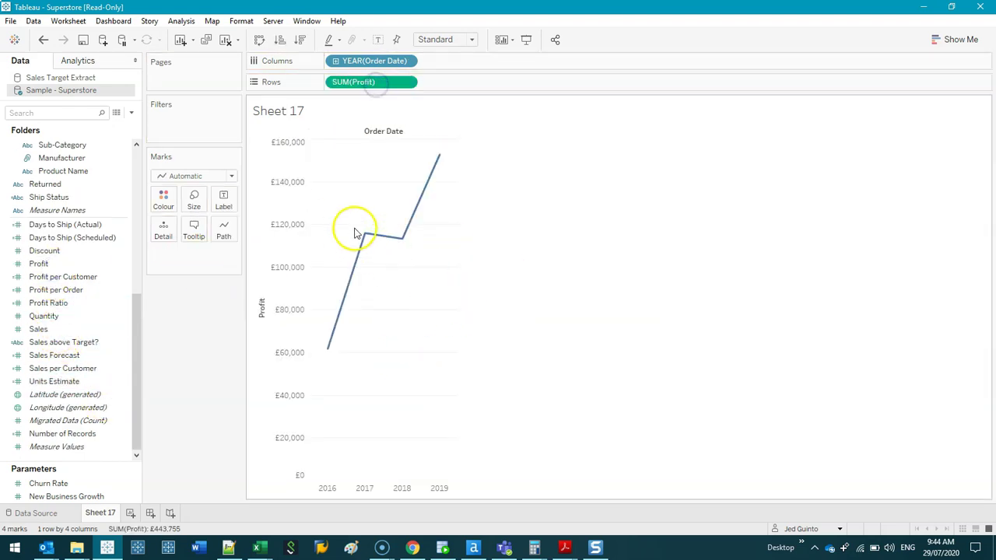
click(205, 176)
click(195, 202)
mouse_move(365, 81)
mouse_down()
mouse_move(311, 151)
mouse_move(164, 201)
mouse_up()
Step: Hide the Order Date label and title, fit Entire View, and rename the sheet Profit
right_click(382, 130)
click(420, 189)
right_click(298, 109)
click(345, 141)
click(442, 39)
click(456, 83)
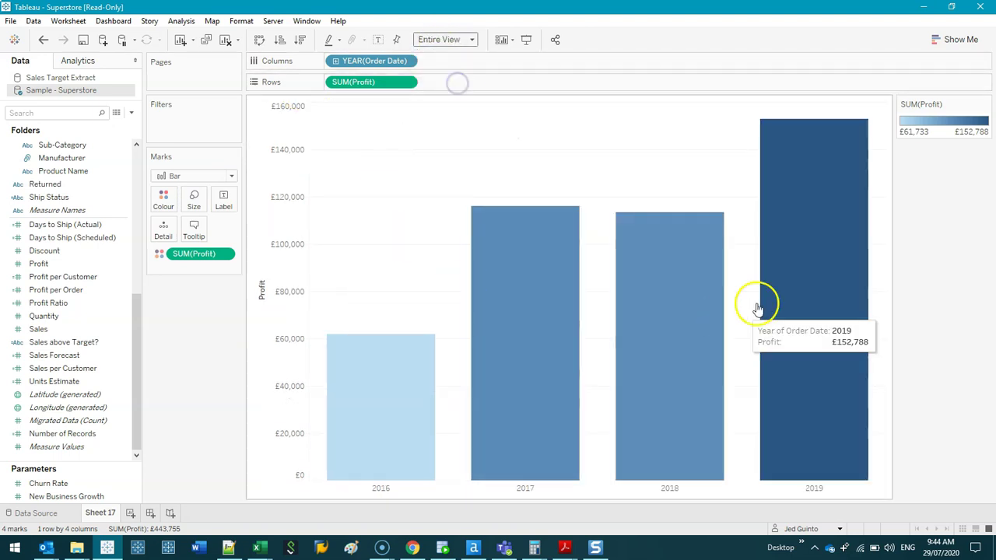
double_click(102, 514)
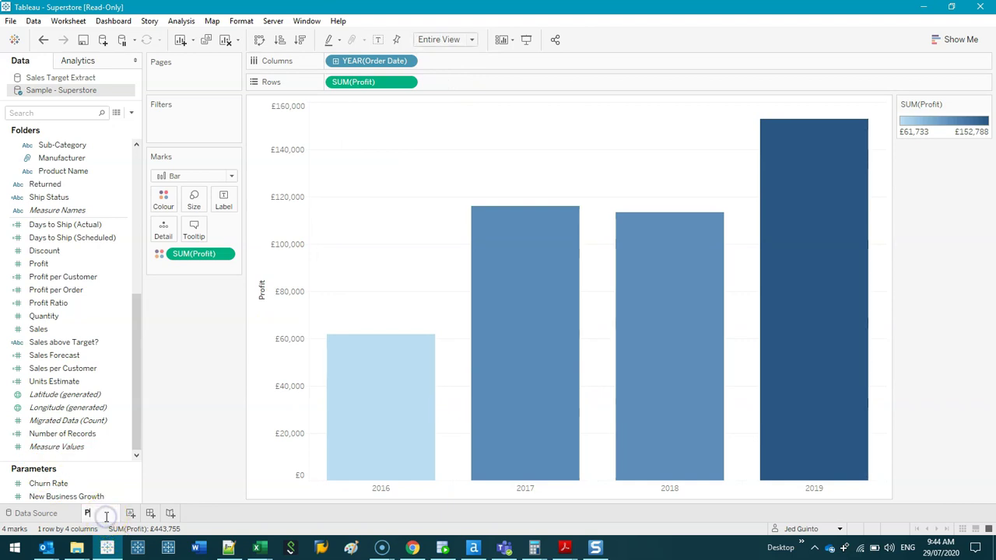
text(Profit)
key(Return)
Step: On a new Sheet 2, list Category and Sub-Category as rows
click(130, 513)
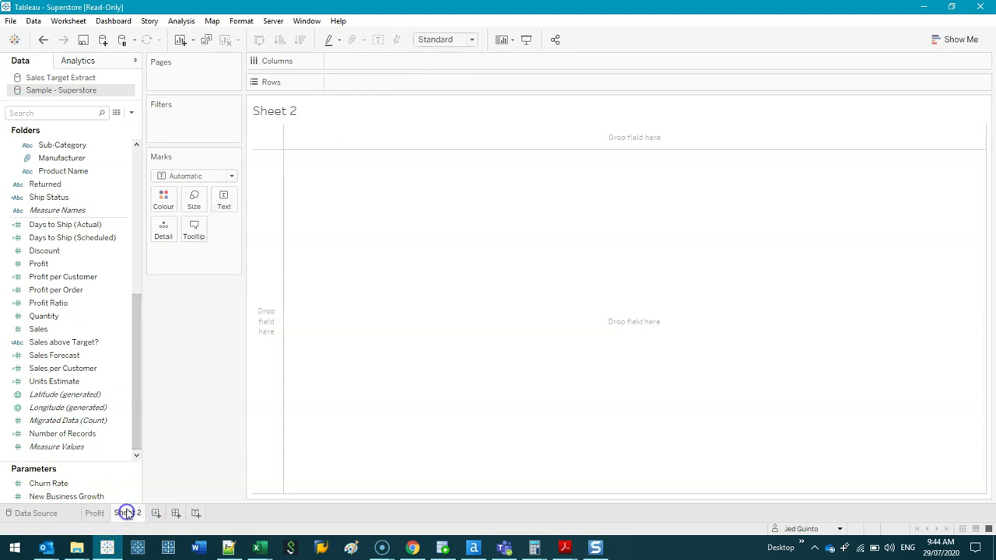
click(122, 318)
drag(133, 329, 134, 298)
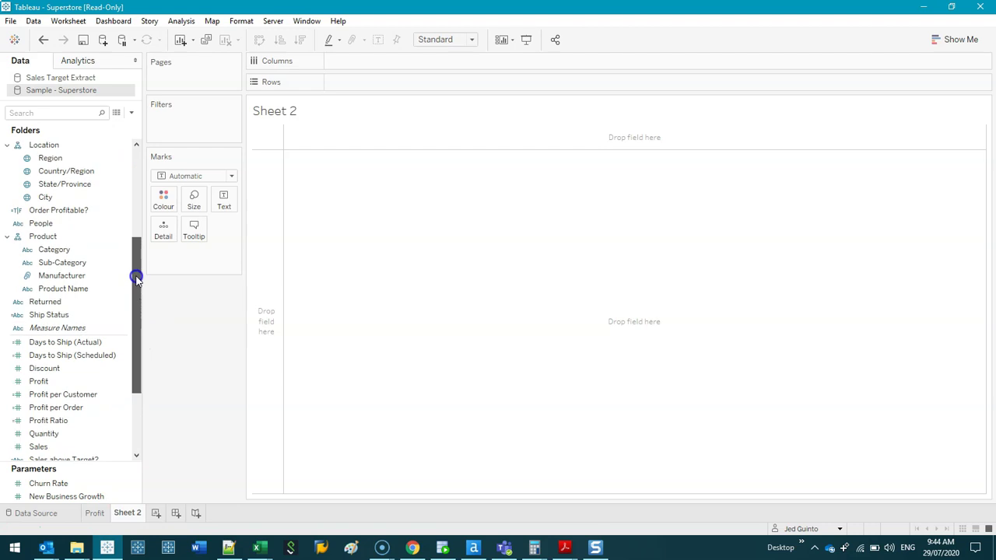
double_click(55, 250)
click(67, 264)
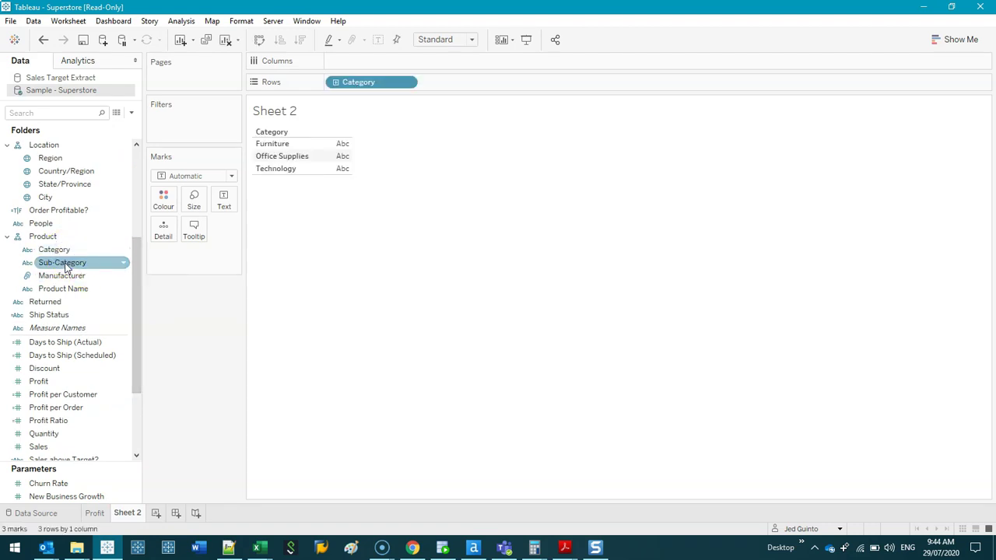
double_click(66, 264)
Step: Show Sales as horizontal bars coloured by Category, then add blank Sheet 3
scroll(89, 413, down, 3)
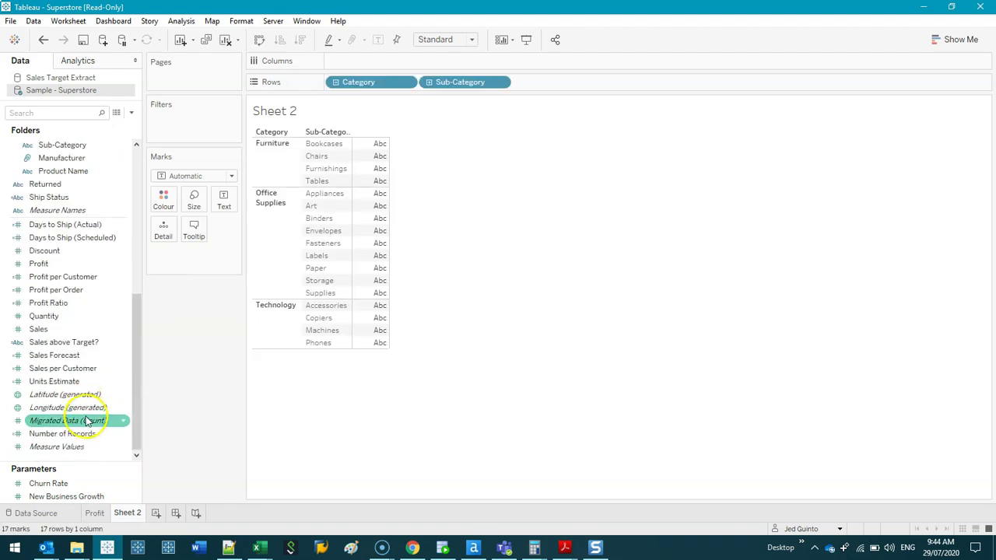
double_click(56, 331)
drag(200, 255, 164, 201)
drag(378, 82, 163, 207)
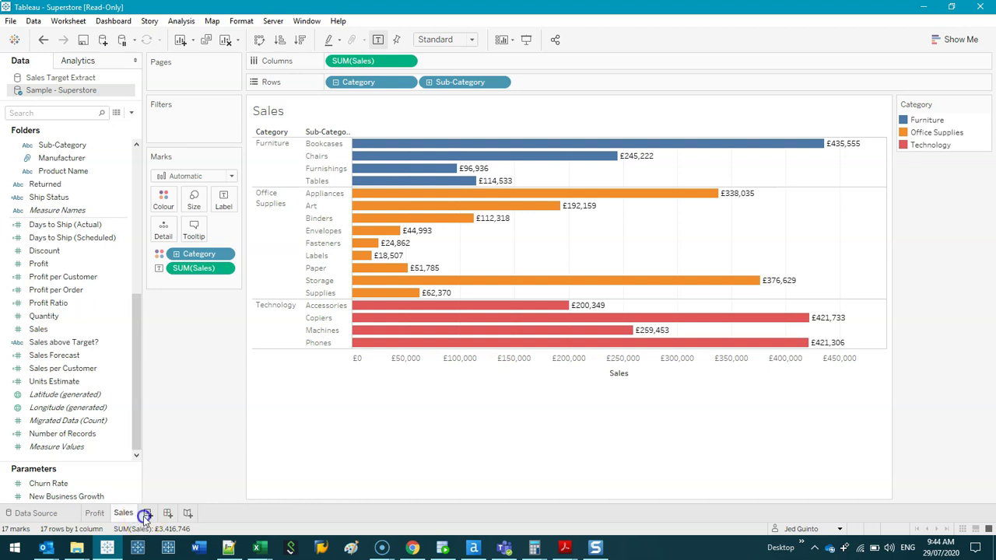
click(147, 513)
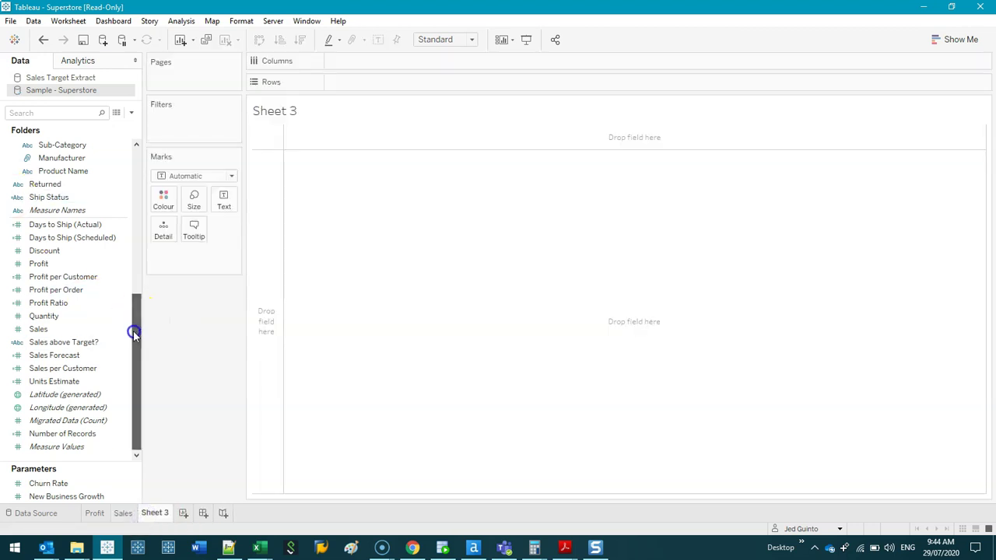
Step: After clearing a first attempt, map Country/Region as filled areas sized and shaded by SUM(Quantity)
double_click(59, 316)
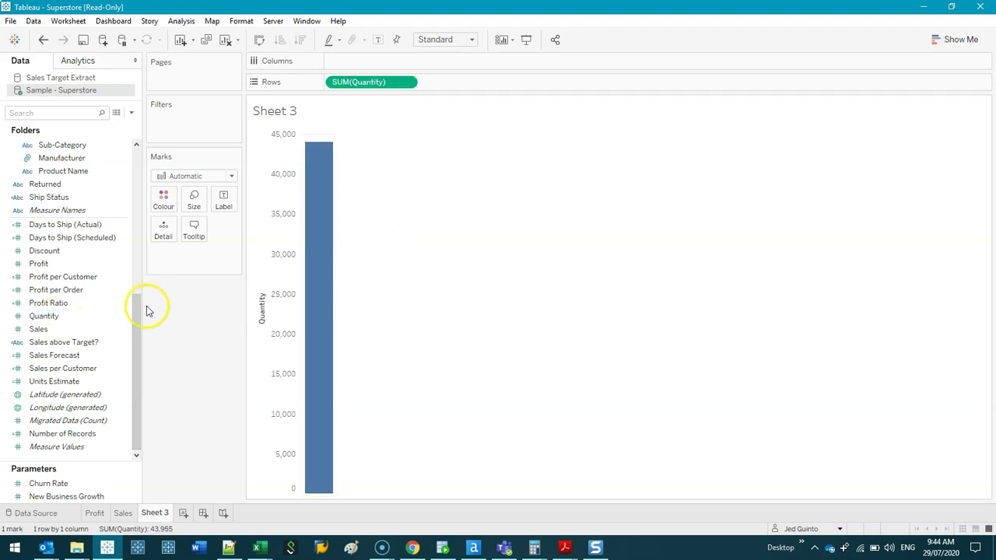
drag(138, 307, 147, 160)
click(225, 41)
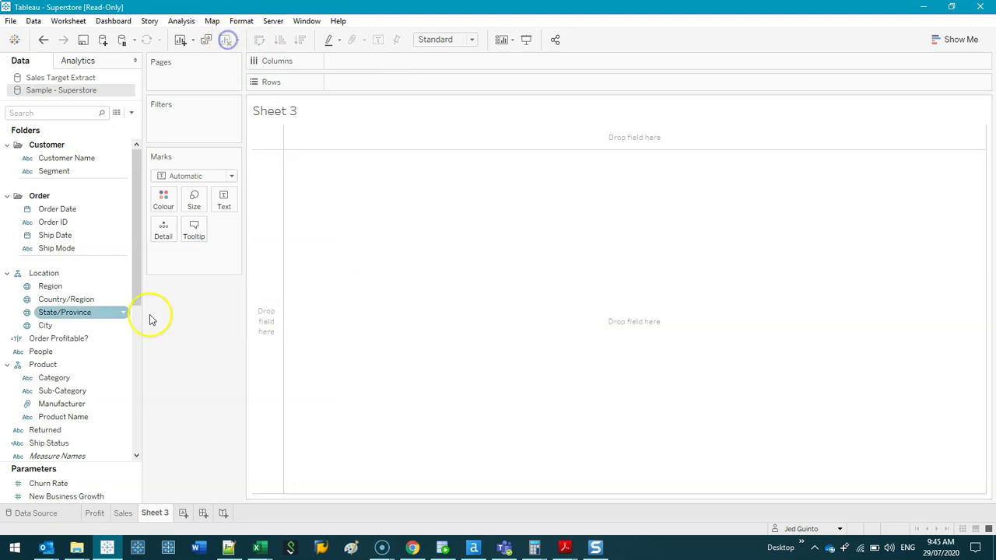
click(51, 286)
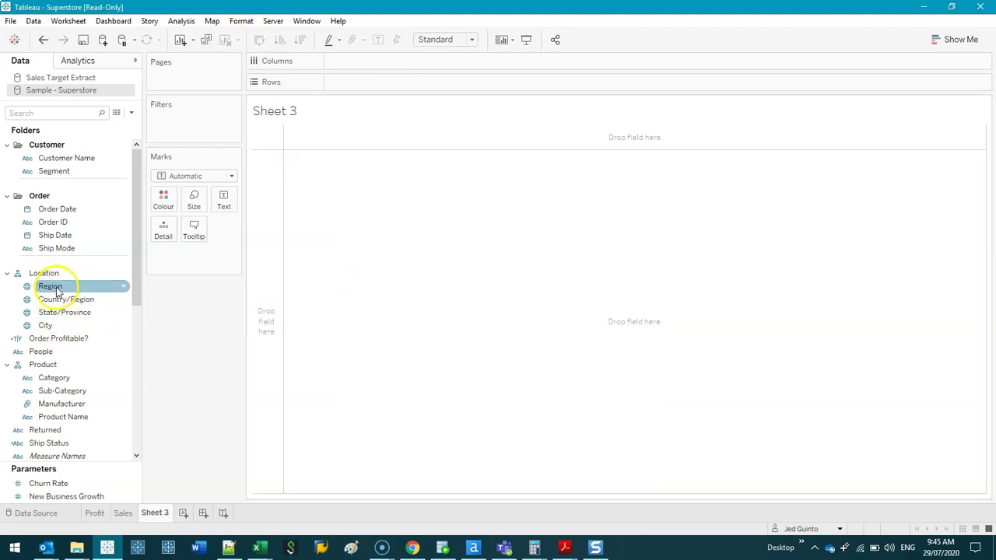
double_click(68, 299)
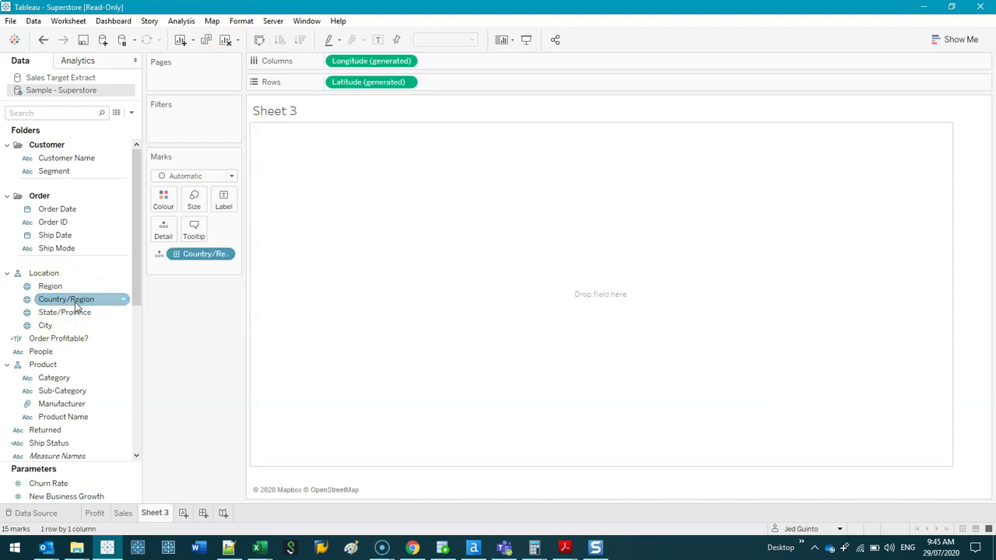
scroll(70, 374, down, 5)
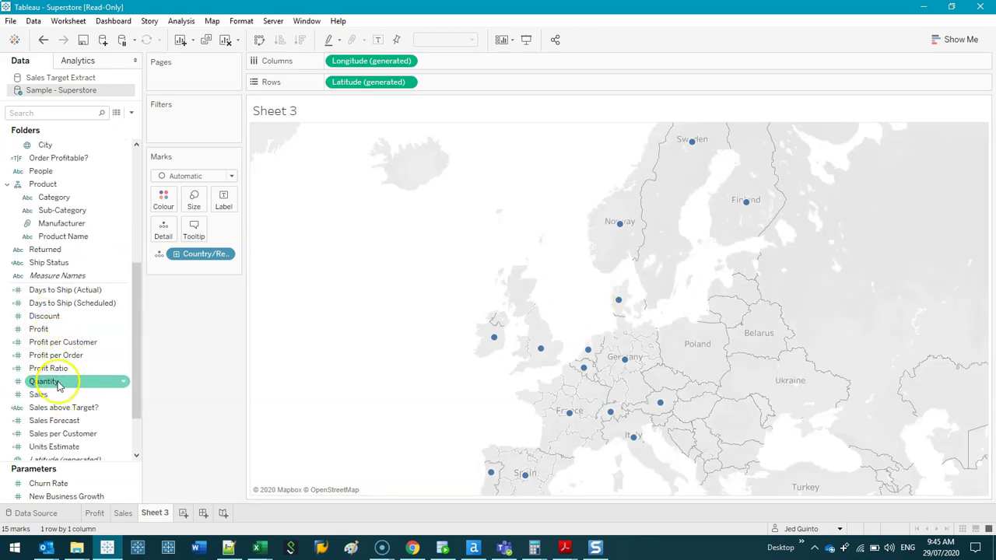
double_click(56, 382)
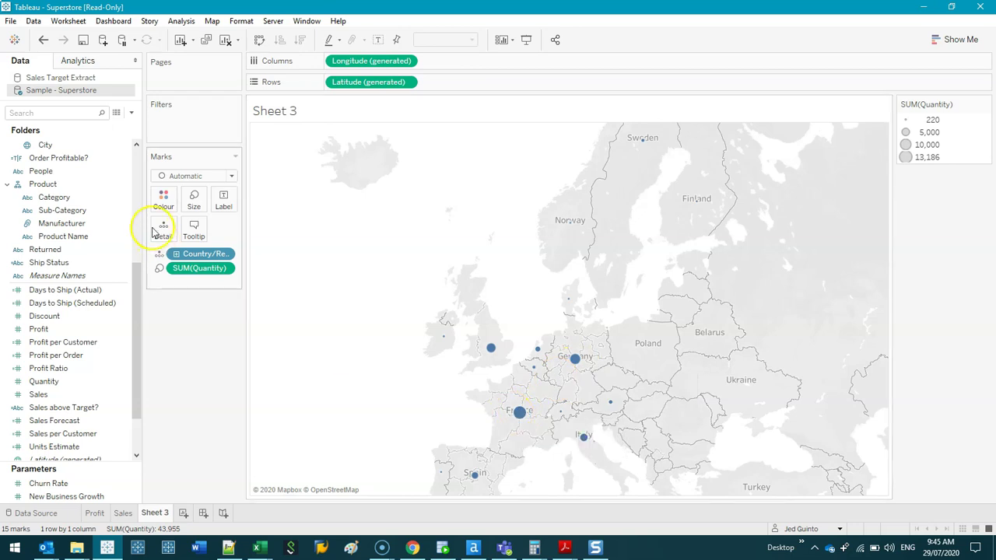
click(192, 177)
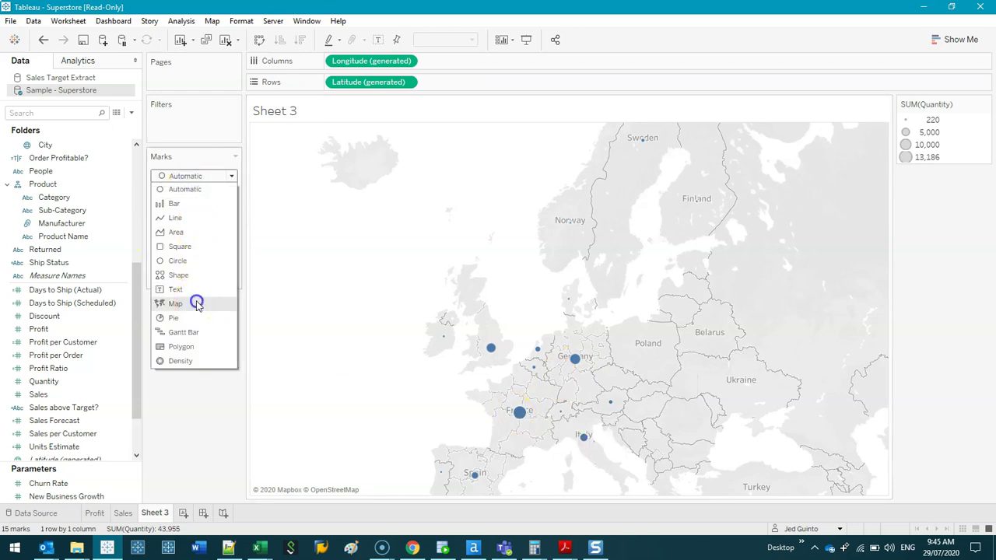
click(197, 304)
mouse_move(122, 305)
mouse_down()
mouse_move(186, 261)
mouse_move(163, 196)
mouse_up()
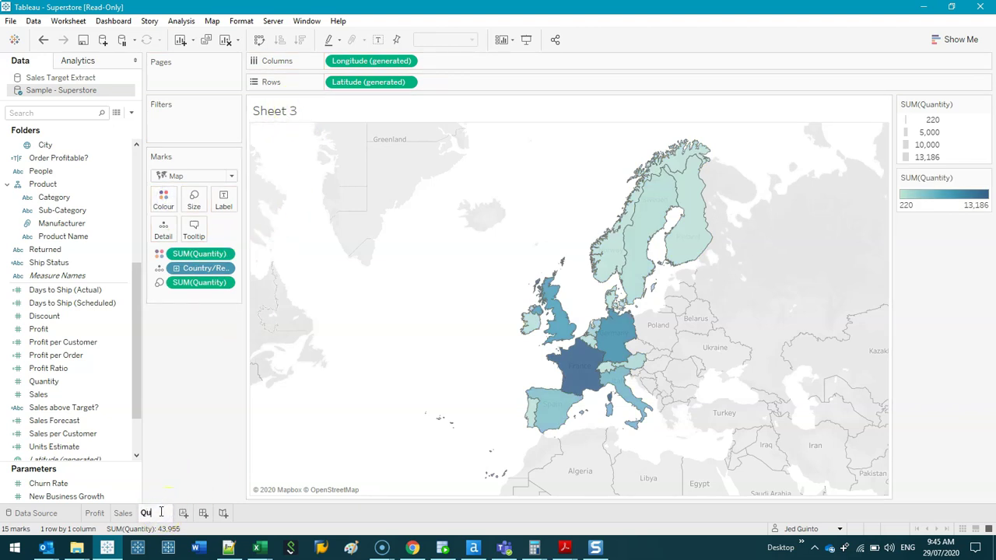
Step: Create a new dashboard and add the Profit, Sales and Quantity sheets
click(207, 513)
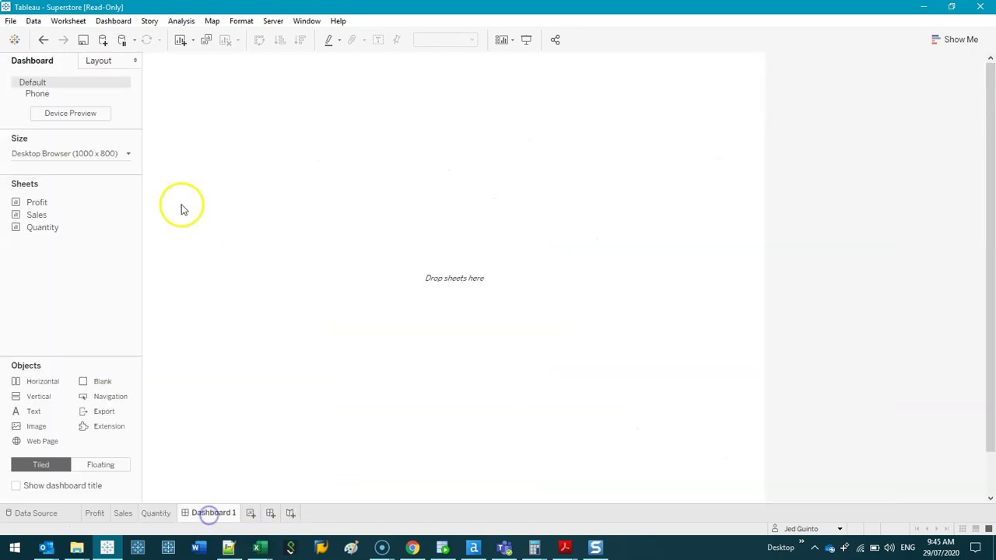
double_click(67, 203)
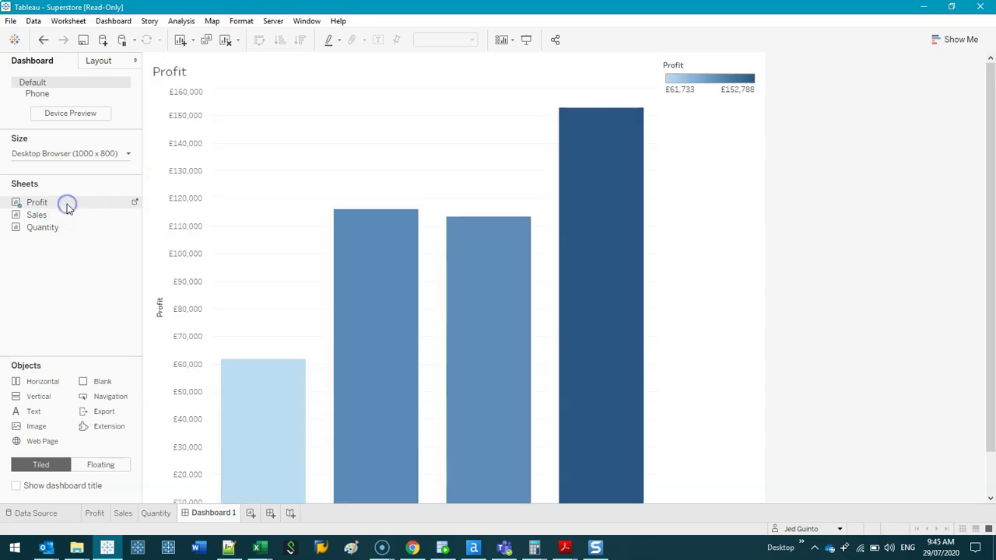
double_click(38, 215)
drag(42, 227, 340, 344)
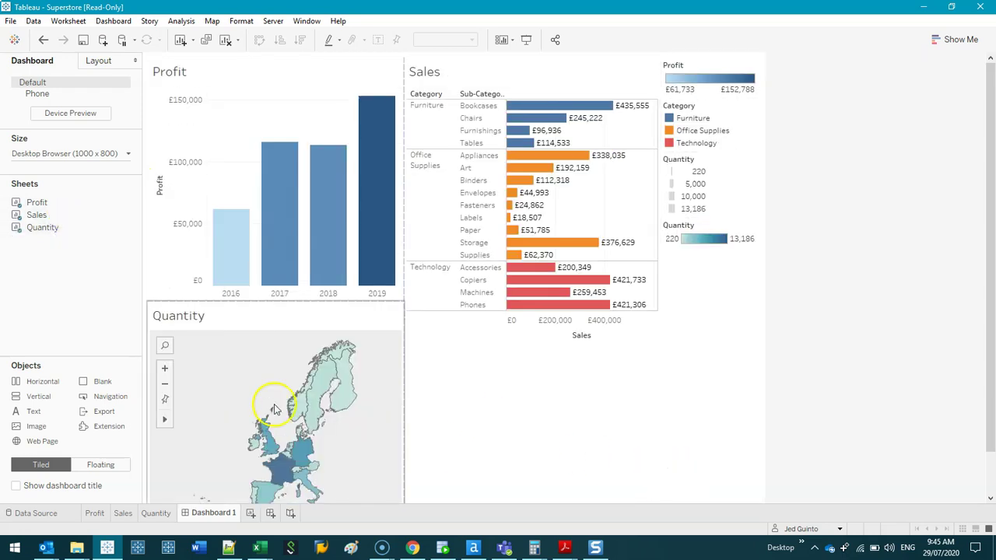
Step: Set the dashboard size to 1300 x 700 pixels
click(109, 154)
click(68, 225)
click(68, 225)
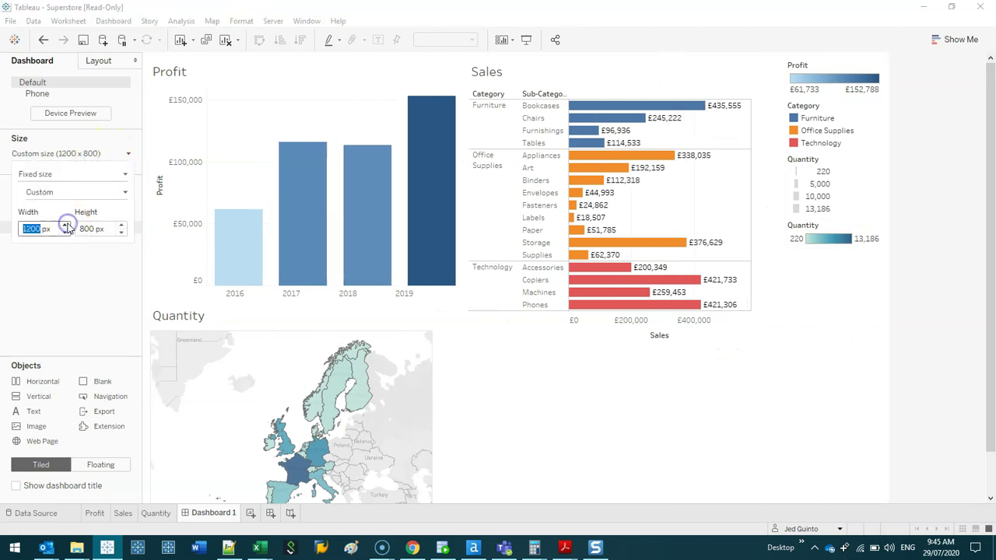
click(67, 225)
click(122, 232)
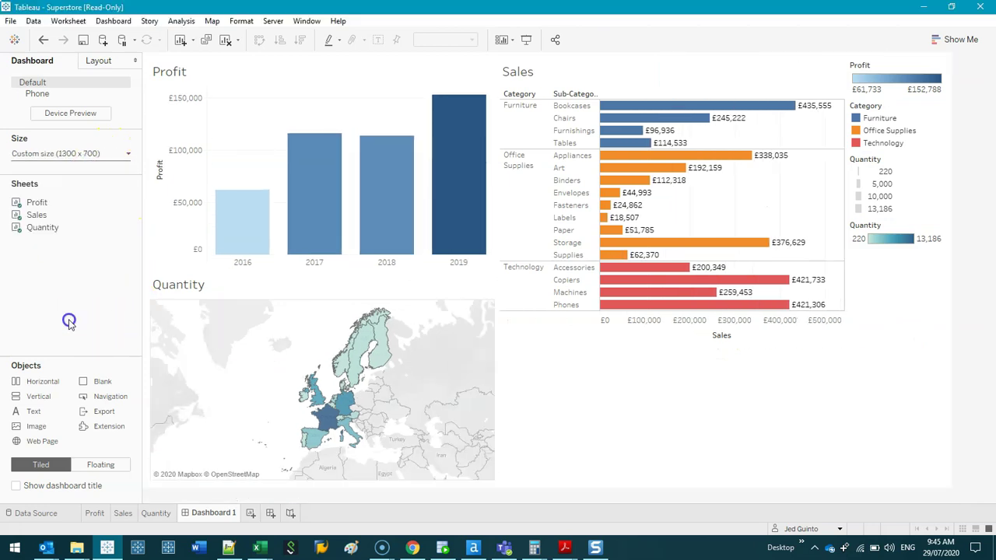
click(794, 441)
Step: Move the Quantity map beside Profit and Sales across the bottom
click(345, 277)
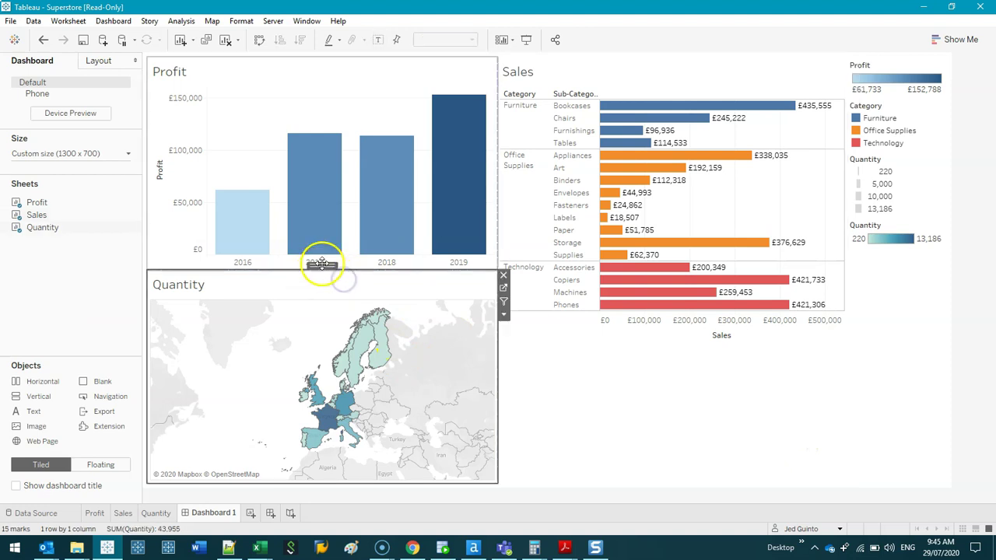
click(653, 78)
click(297, 288)
drag(309, 268, 378, 156)
click(615, 70)
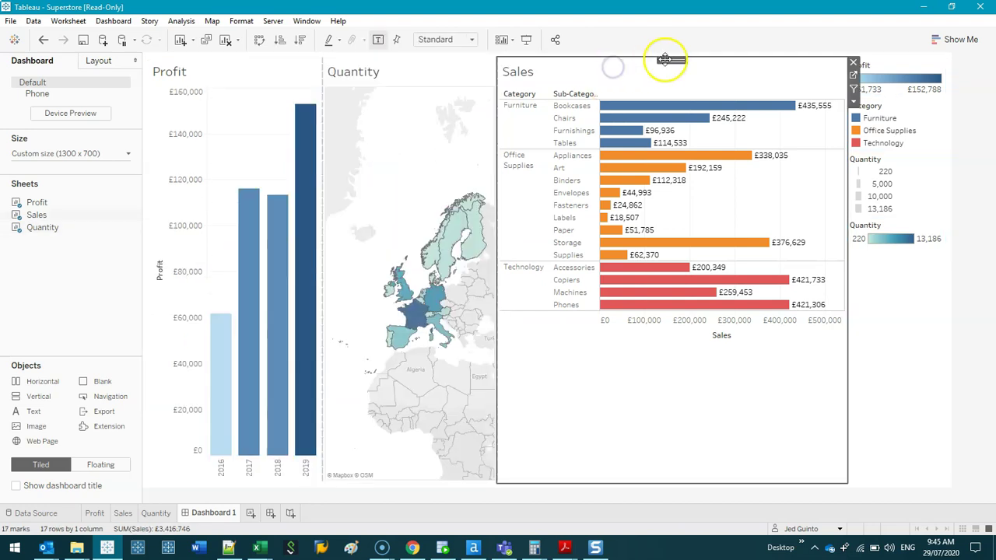
drag(665, 60, 658, 378)
drag(654, 486, 653, 485)
Step: Remove the legends container from the dashboard, confirming the deletion
click(921, 143)
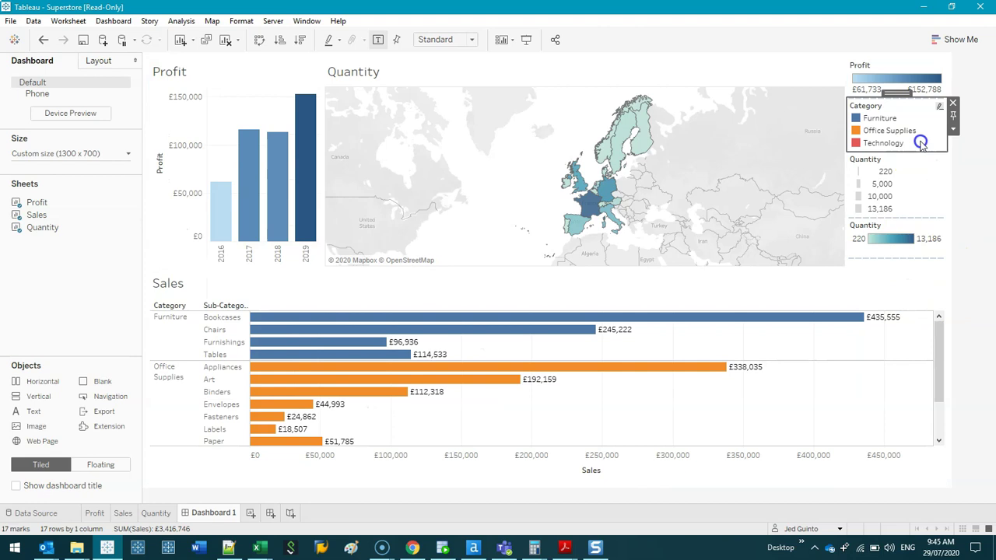
click(907, 93)
click(953, 64)
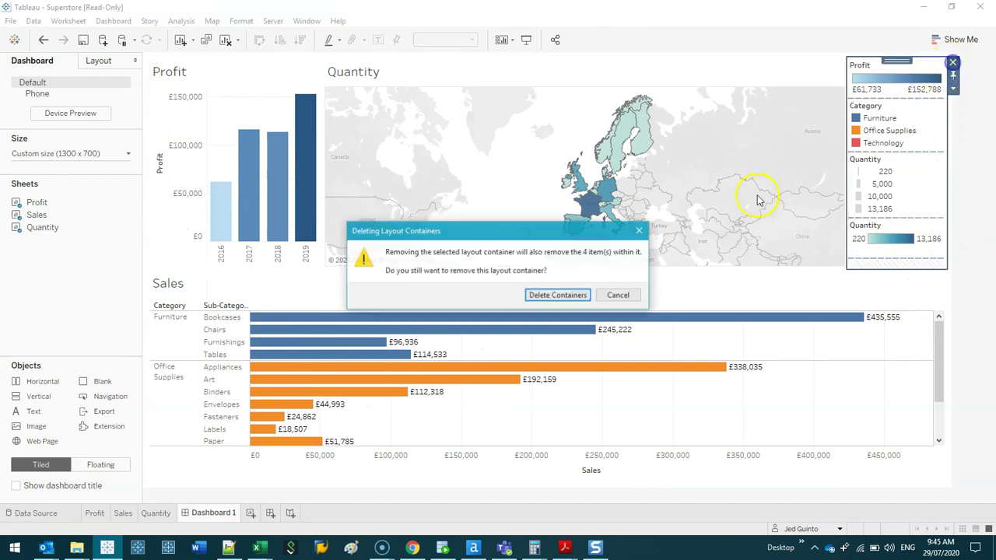
click(554, 294)
Step: Widen Profit and place Sales beneath it, leaving Quantity full height on the right
drag(346, 177, 633, 178)
click(682, 348)
drag(547, 265, 503, 185)
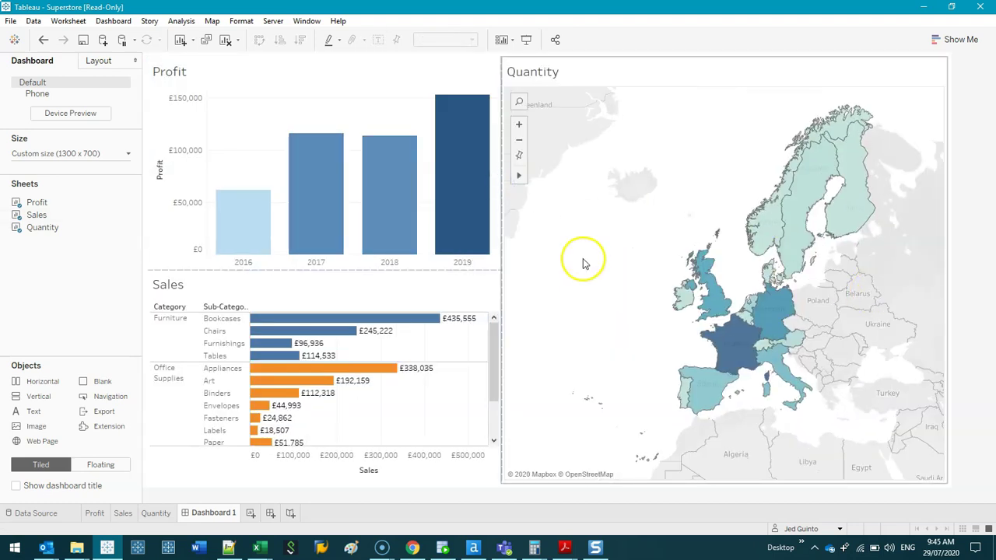
click(440, 305)
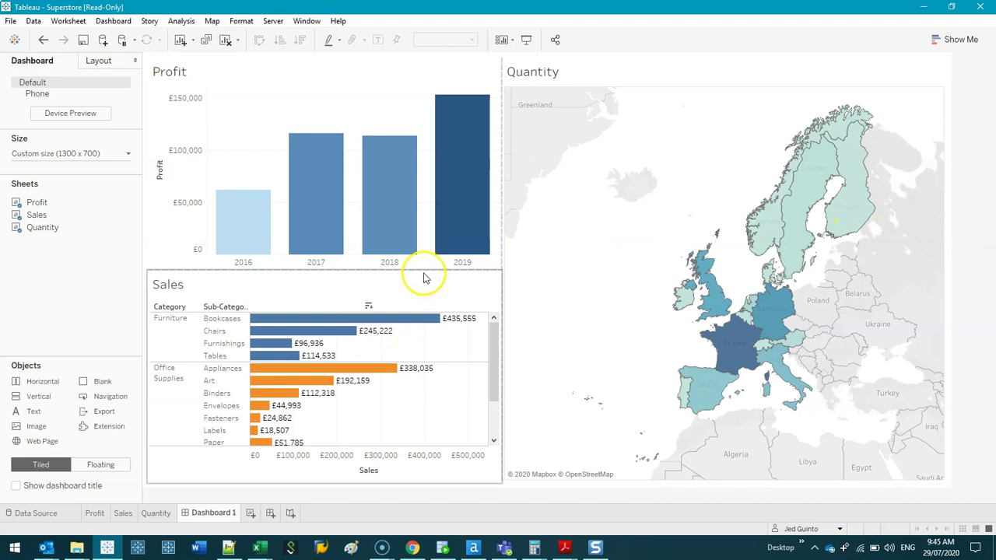
Step: Drag the Profit/Sales divider up and set the Sales chart to fit Entire View
drag(423, 271, 415, 220)
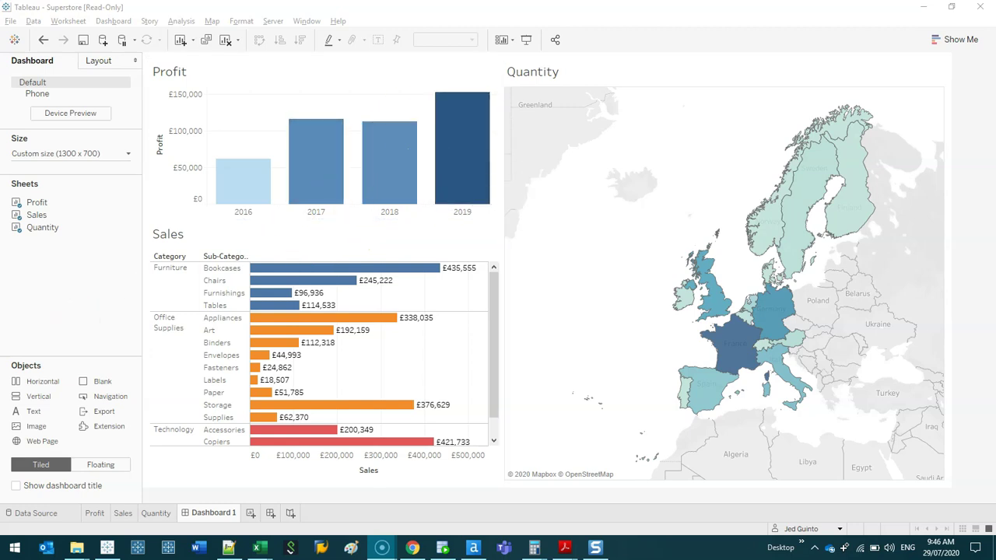
click(48, 308)
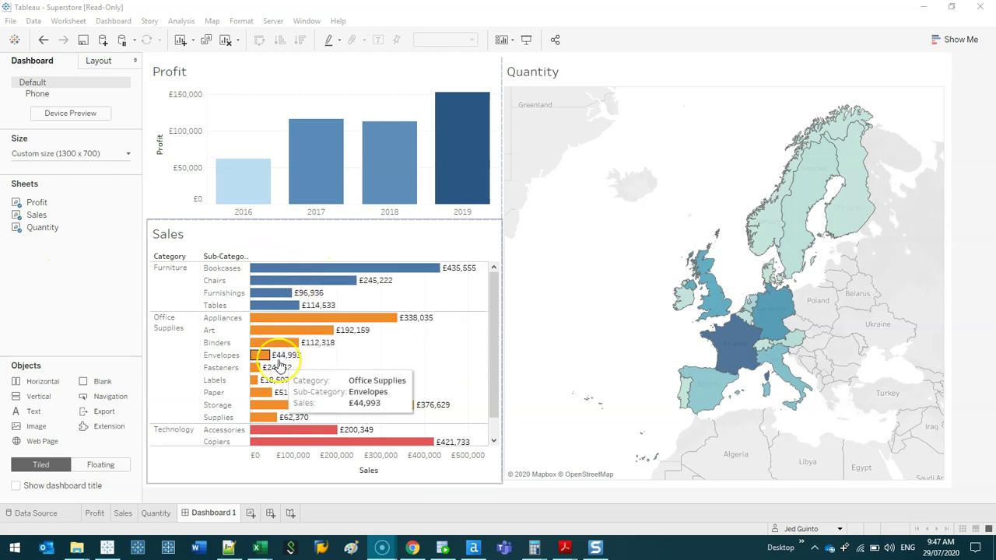
click(285, 239)
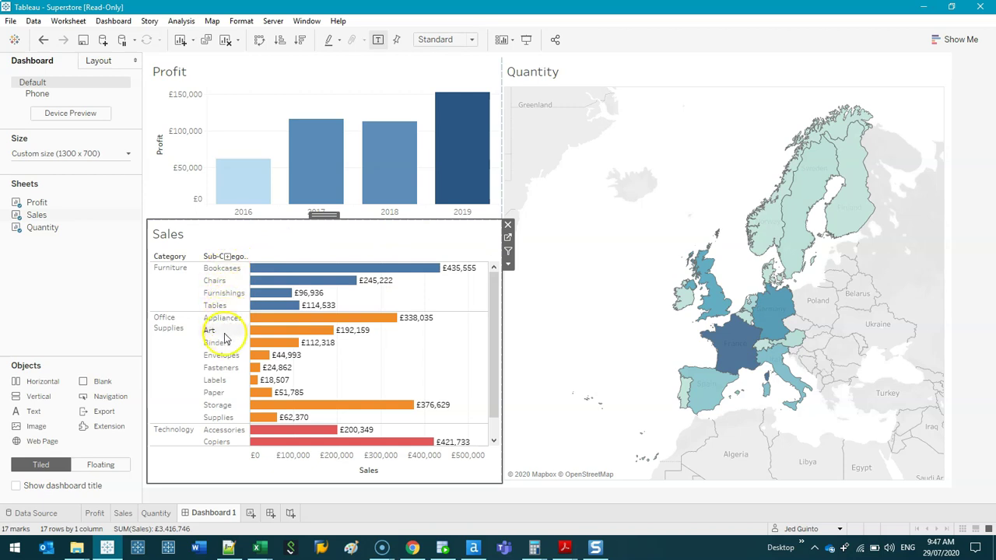
click(445, 38)
click(454, 82)
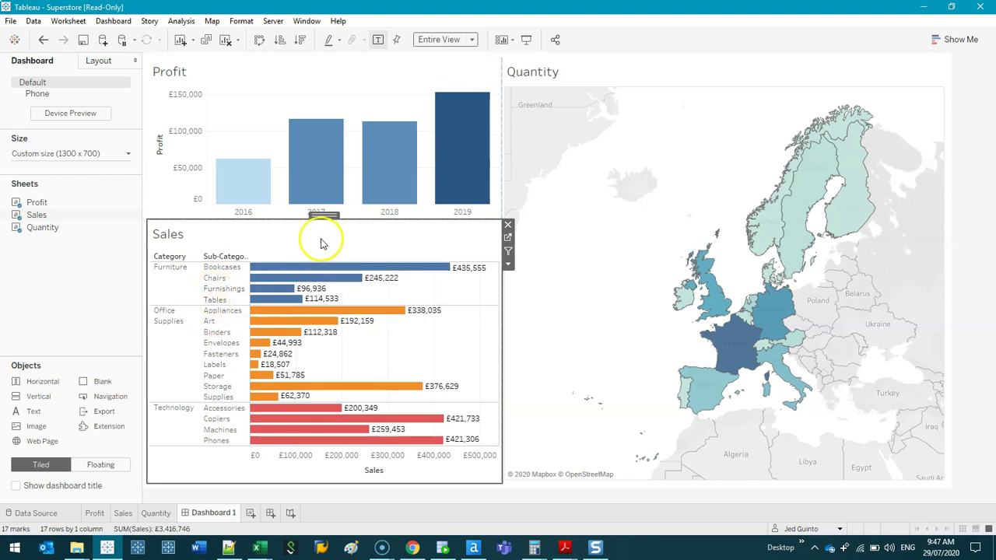
Step: Open the list of available filters under the Analysis menu
click(180, 21)
click(187, 21)
click(212, 21)
click(181, 24)
click(207, 231)
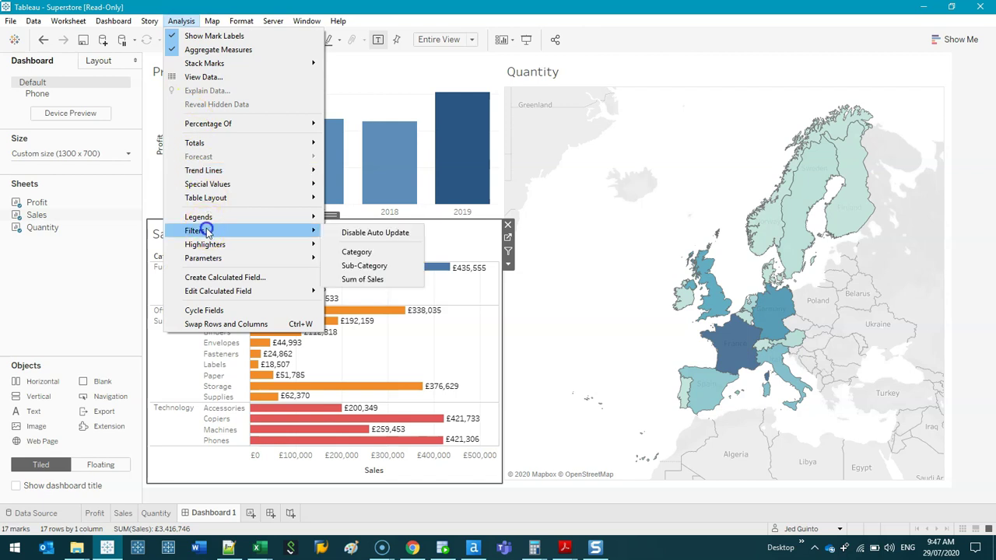
Step: Show the Sub-Category filter card and uncheck Chairs, Envelopes, Furnishings and Machines
click(385, 270)
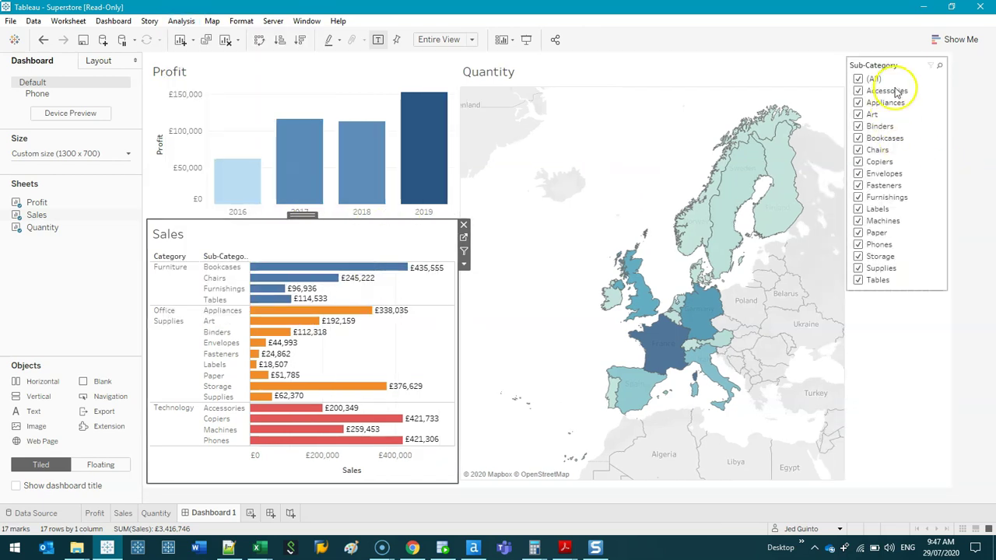
click(858, 150)
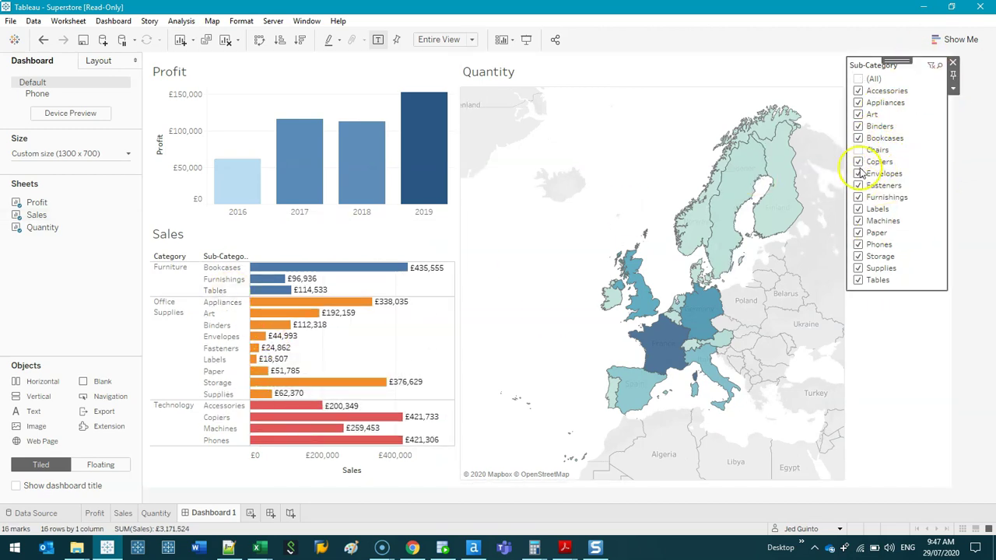
click(859, 174)
click(858, 197)
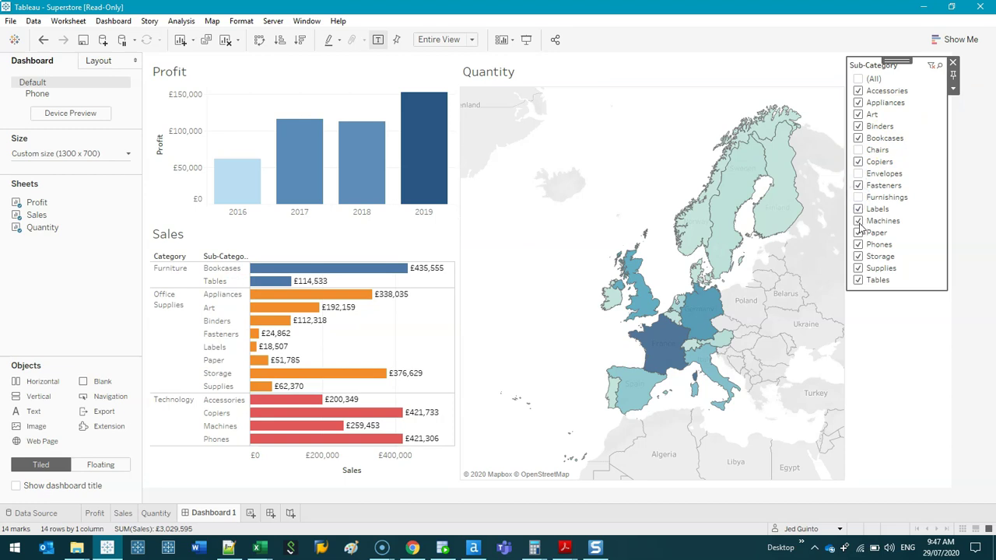
click(859, 221)
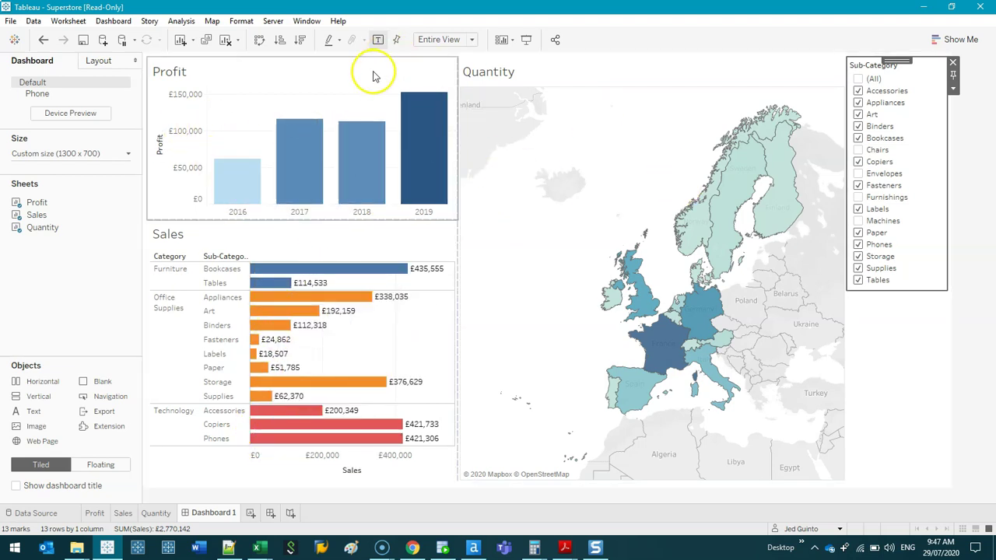
click(436, 70)
Step: Show mark labels on the Profit bars and drag the Sub-Category filter card around
click(380, 43)
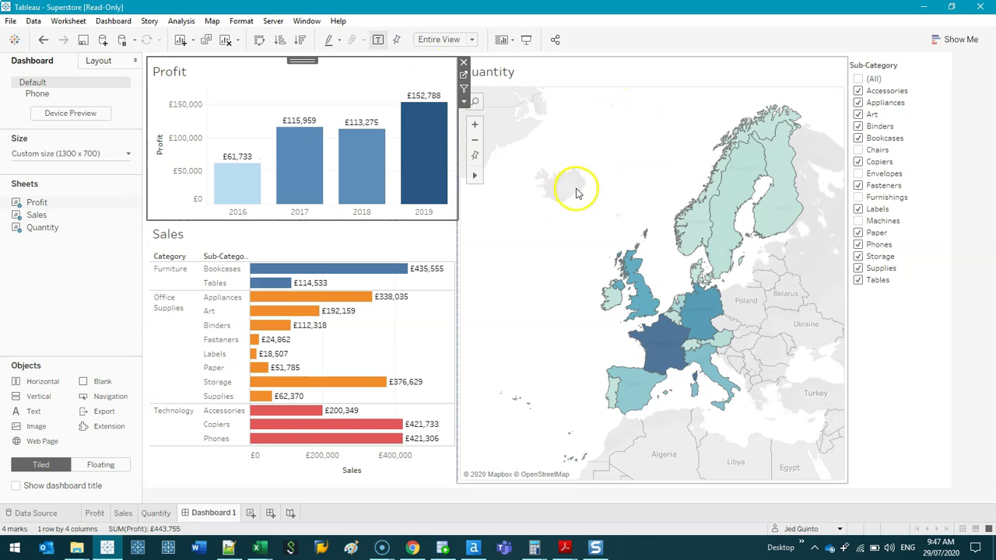
click(918, 84)
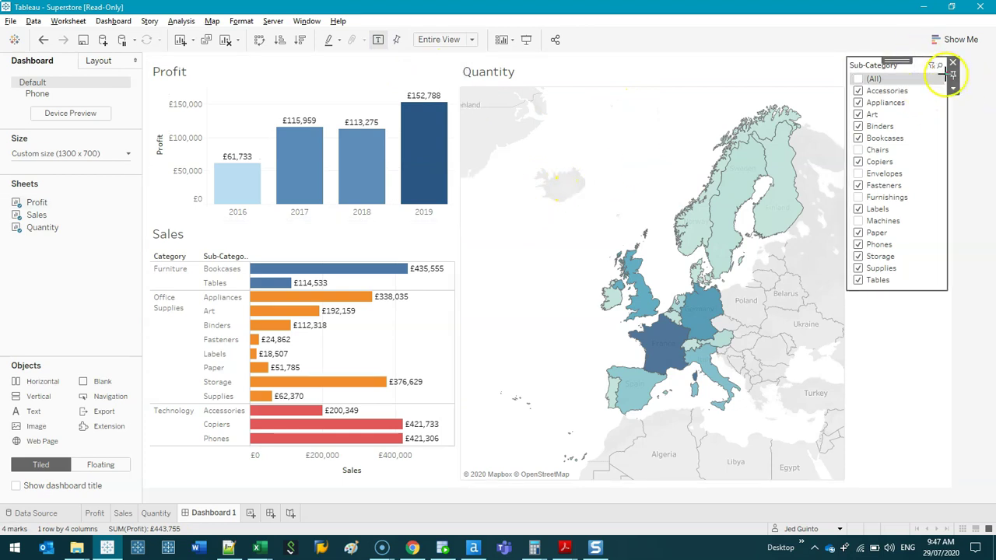
mouse_move(947, 75)
mouse_down()
mouse_move(874, 259)
mouse_move(907, 29)
mouse_up()
drag(856, 186, 498, 281)
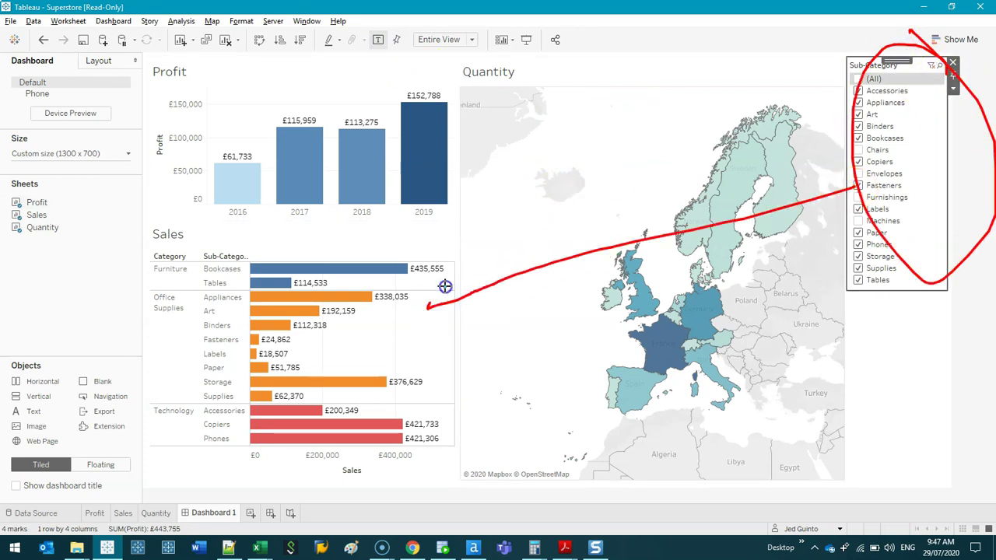
drag(843, 134, 385, 156)
drag(907, 255, 714, 399)
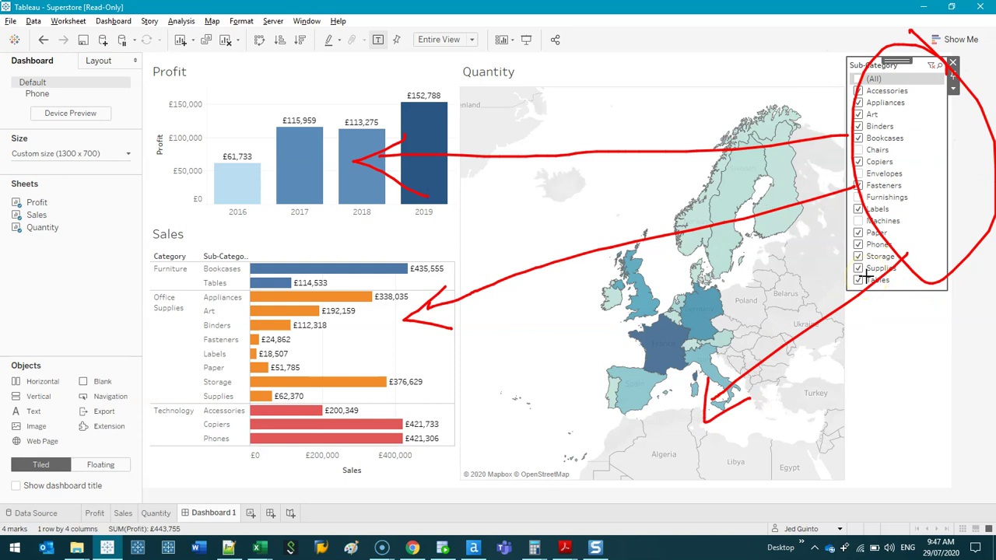
key(Escape)
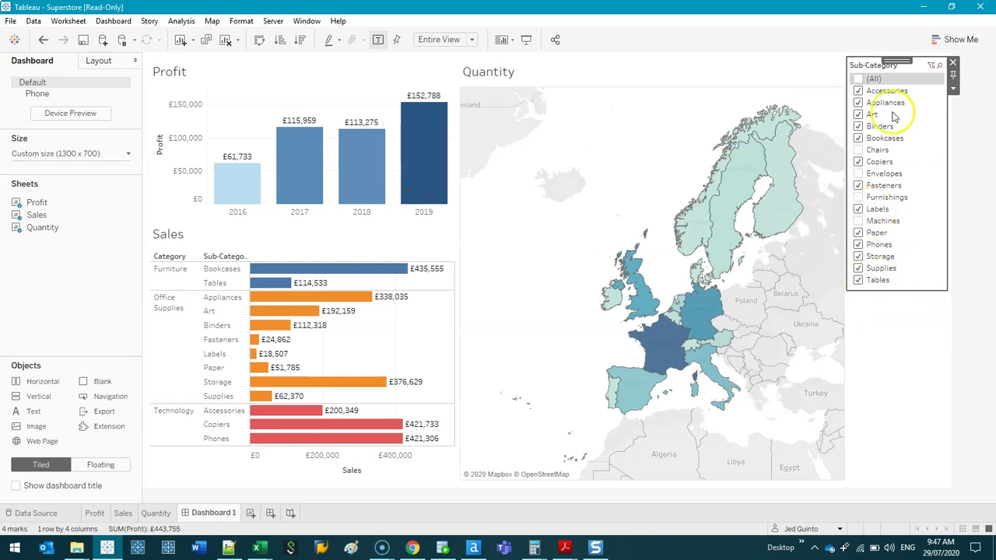
Step: Apply the Sub-Category filter to the Profit, Sales and Quantity worksheets
click(953, 91)
click(951, 118)
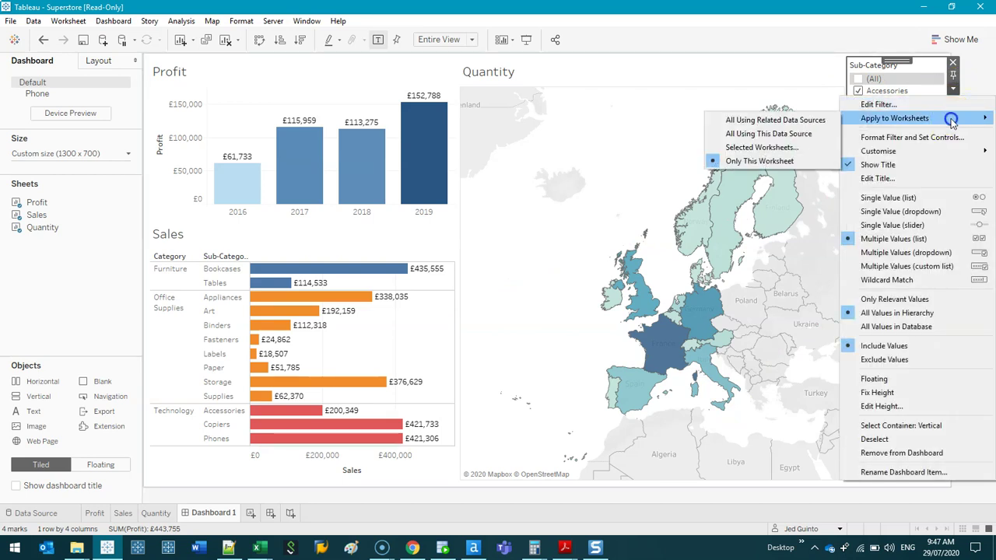
click(789, 149)
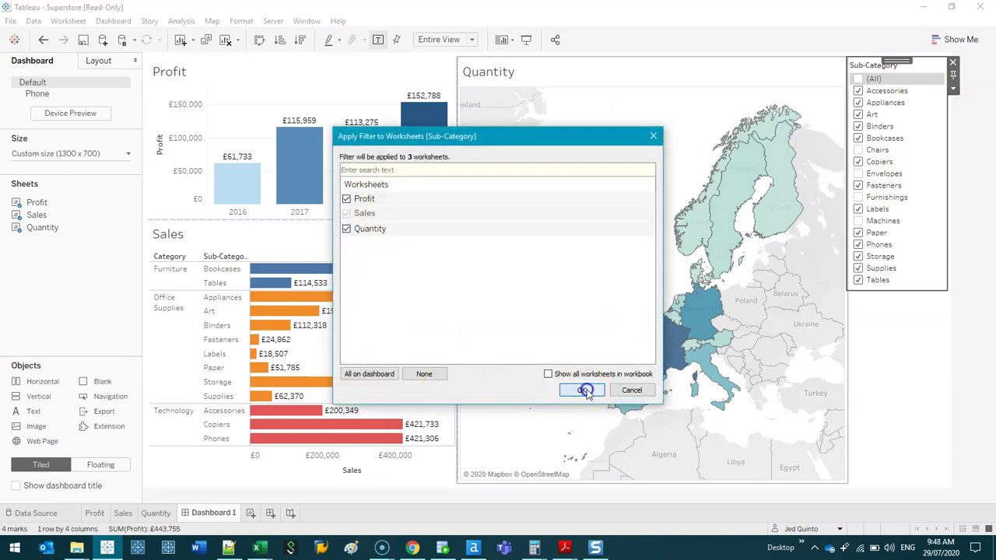
click(582, 391)
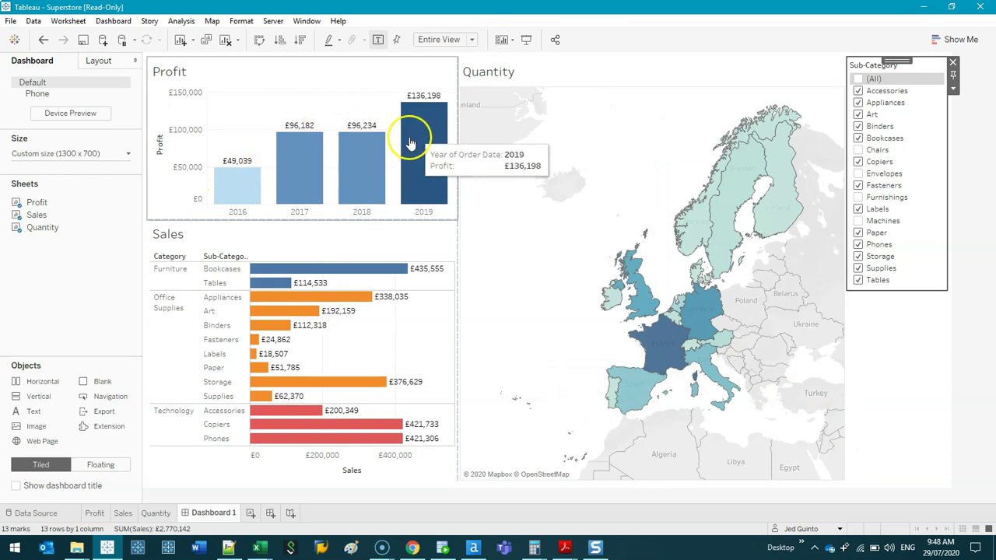
Step: Exclude Art, Binders, Bookcases, Appliances, Labels and Accessories, then test selecting Profit bars
click(859, 115)
click(859, 126)
click(858, 138)
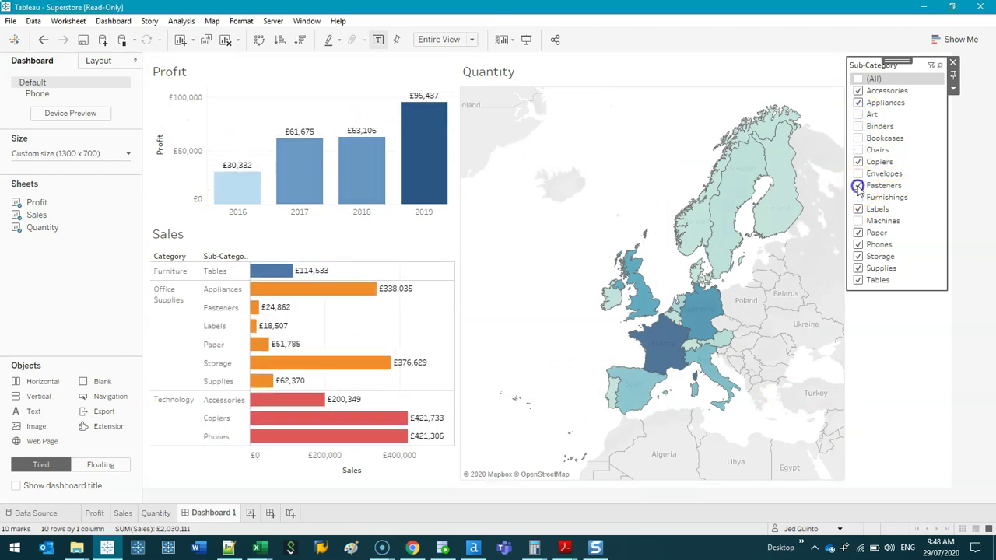
click(857, 103)
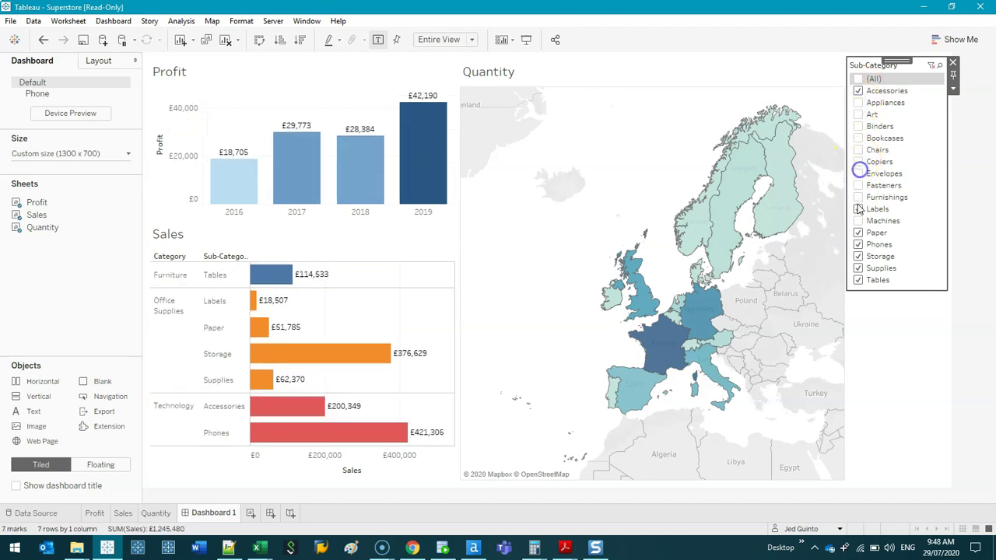
click(858, 209)
click(859, 79)
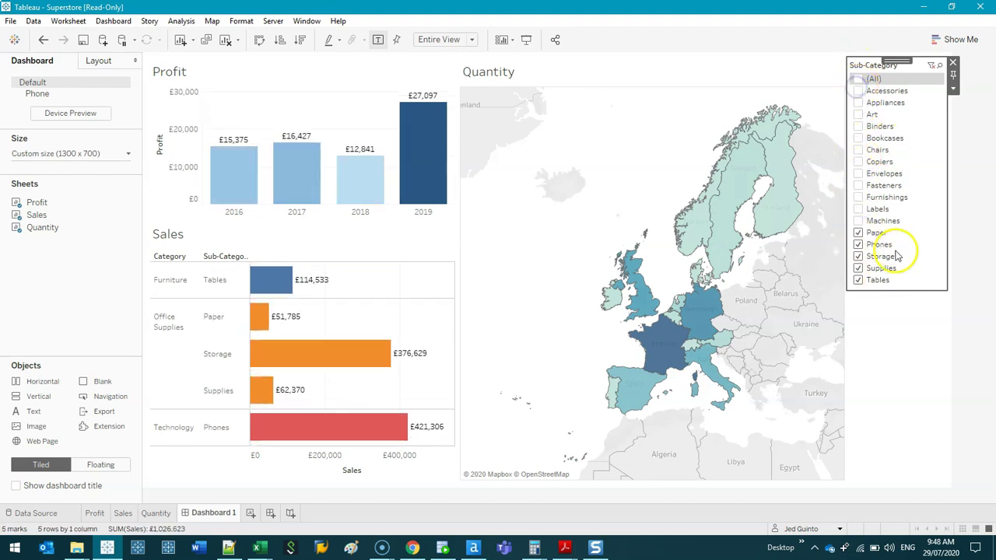
drag(219, 110, 437, 179)
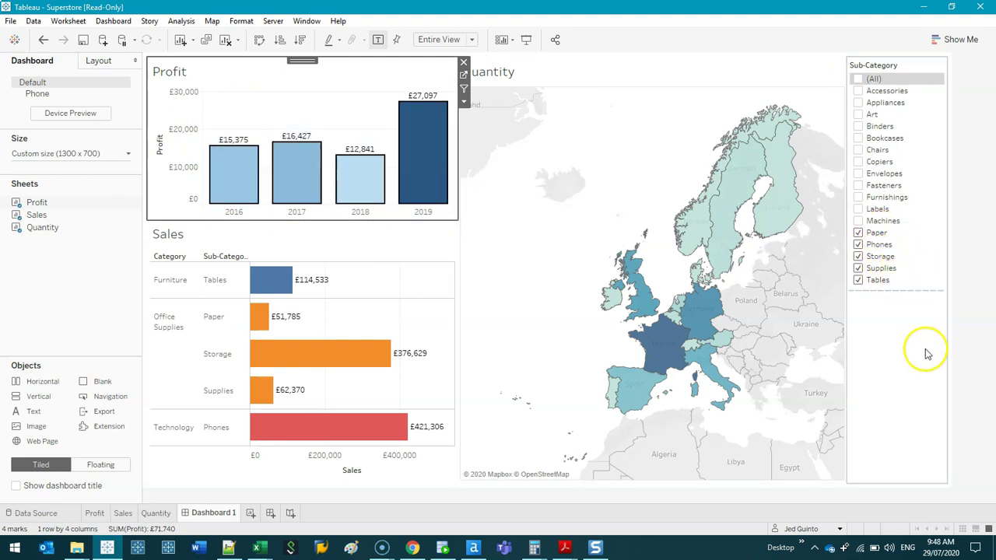
click(315, 113)
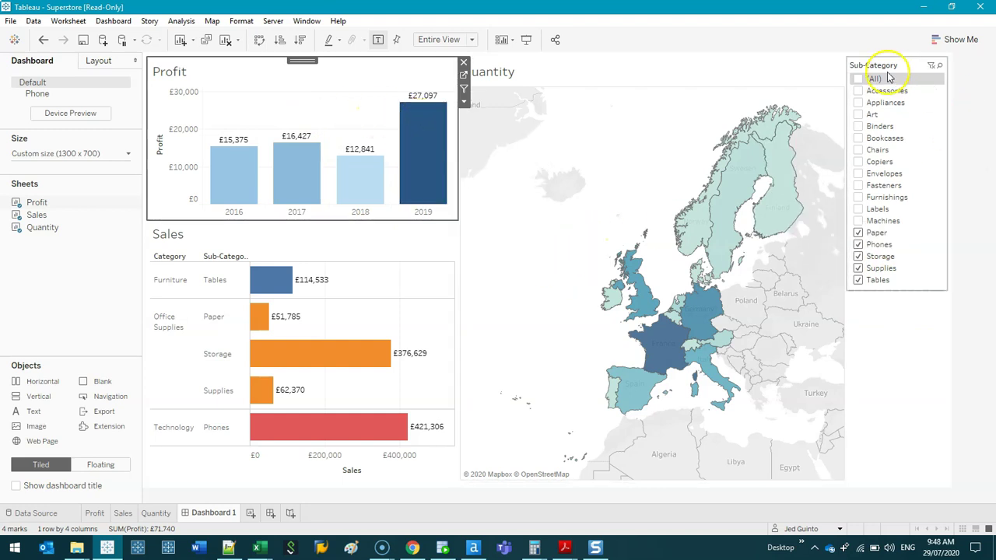
Step: Re-include all sub-categories, then test selecting the 2019 Profit bar and all Sales bars
click(860, 79)
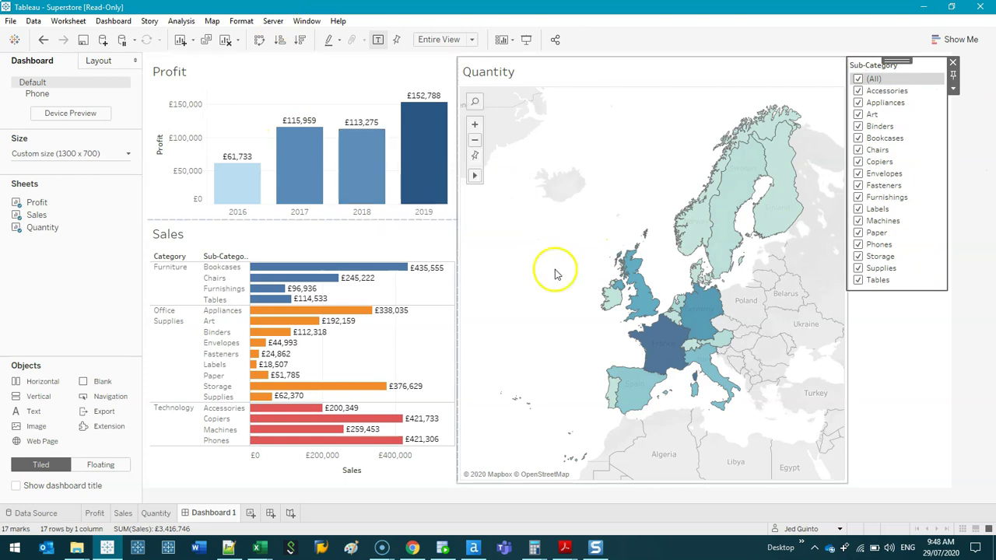
mouse_move(412, 160)
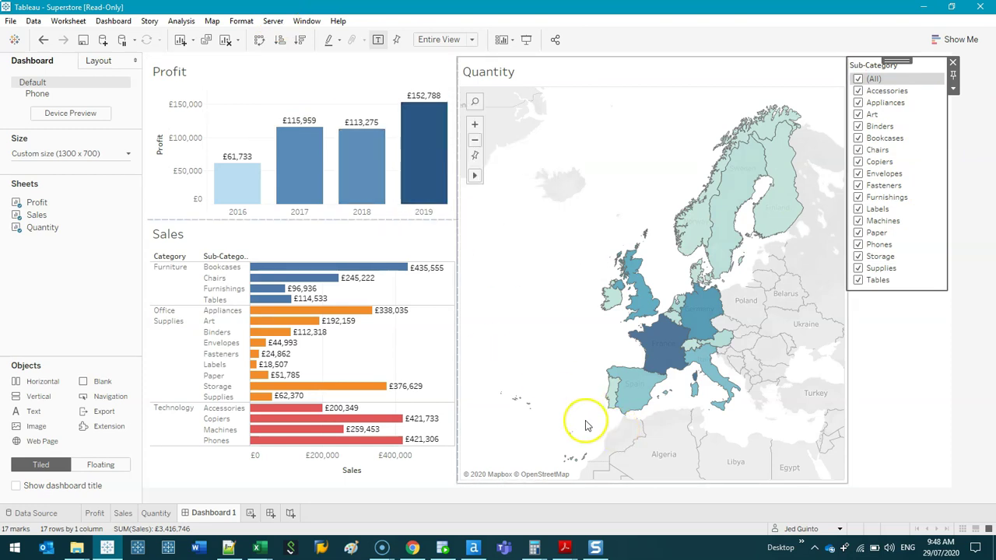
mouse_move(429, 193)
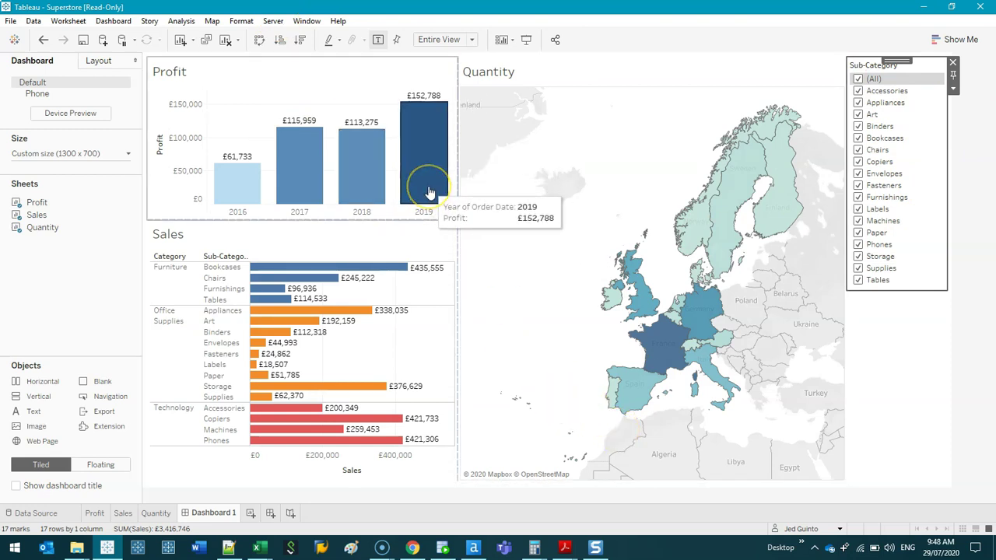
click(429, 190)
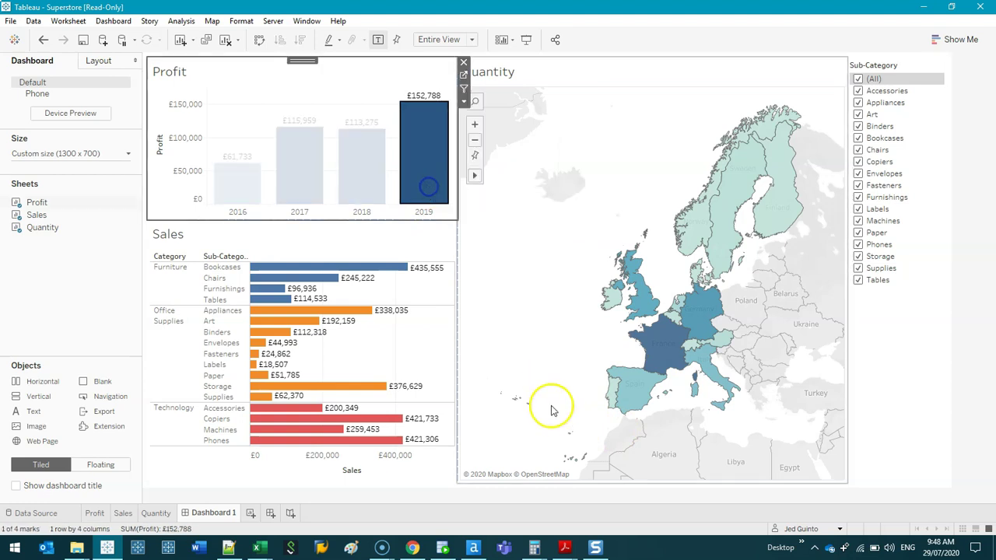
mouse_move(424, 164)
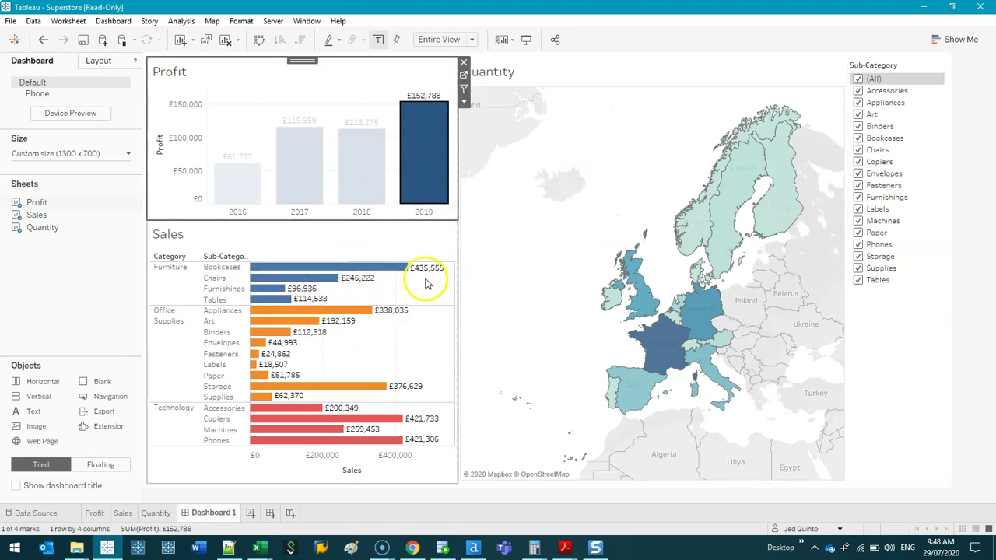
click(450, 266)
drag(450, 266, 254, 490)
click(413, 334)
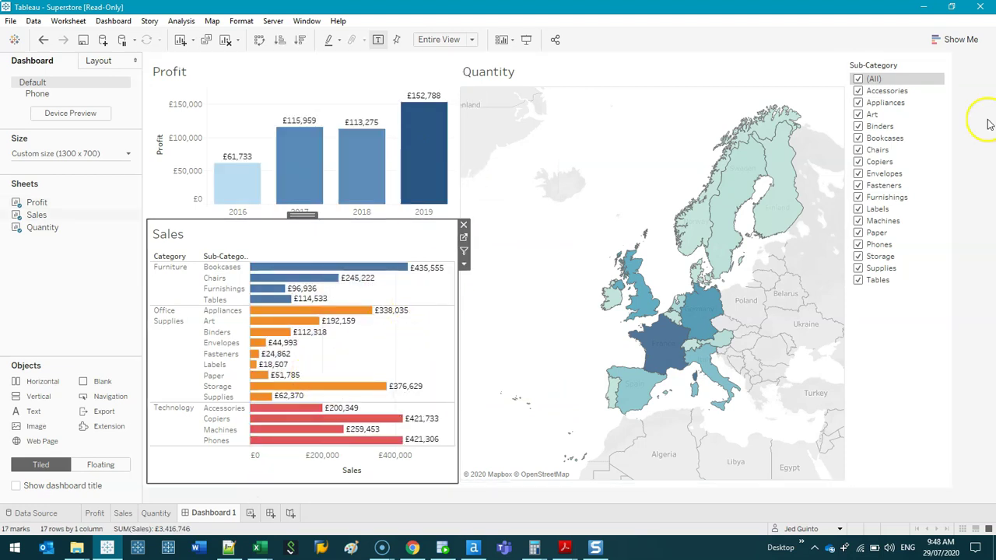
Step: Add a Year of Order Date filter card for the Profit sheet via Analysis > Filters
click(399, 73)
click(189, 22)
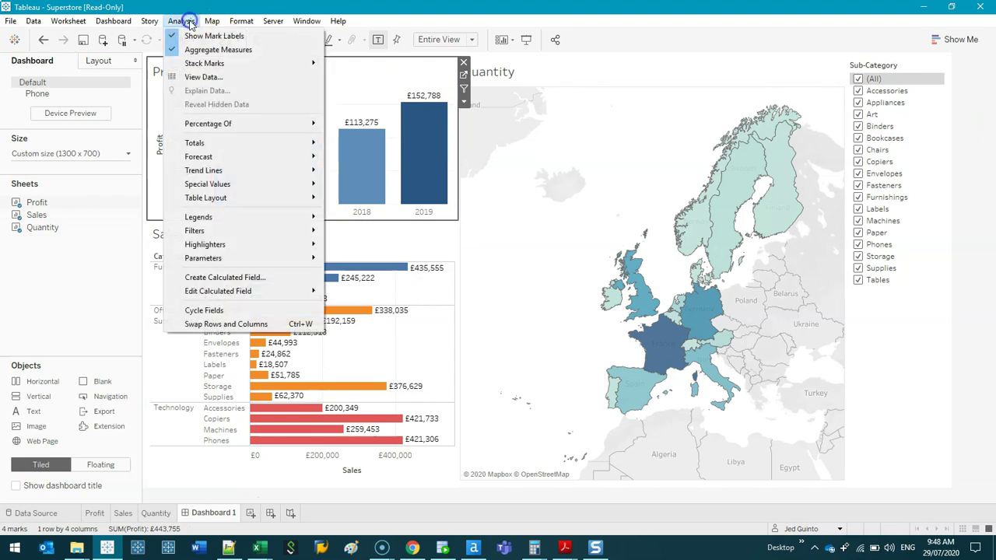
click(333, 83)
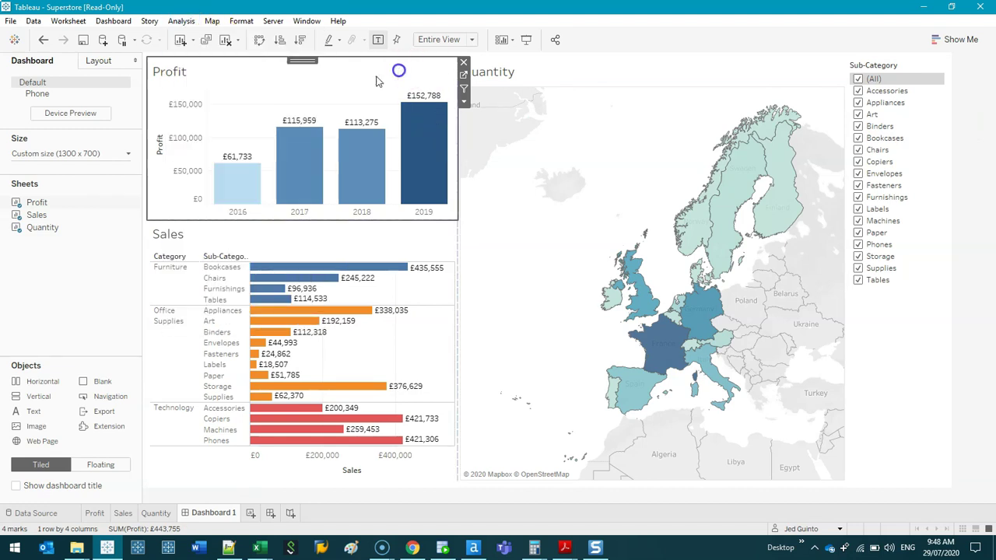
click(181, 21)
mouse_move(204, 231)
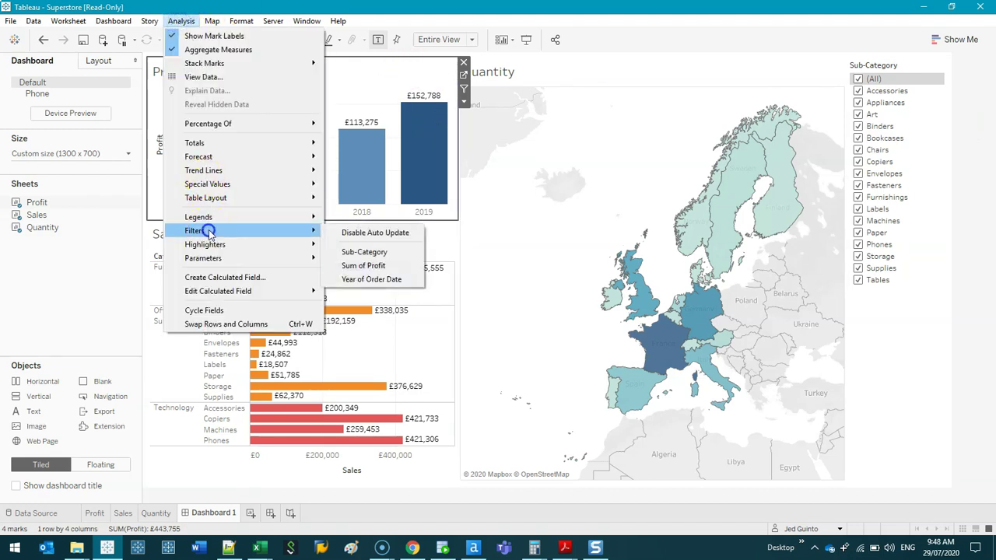
click(391, 285)
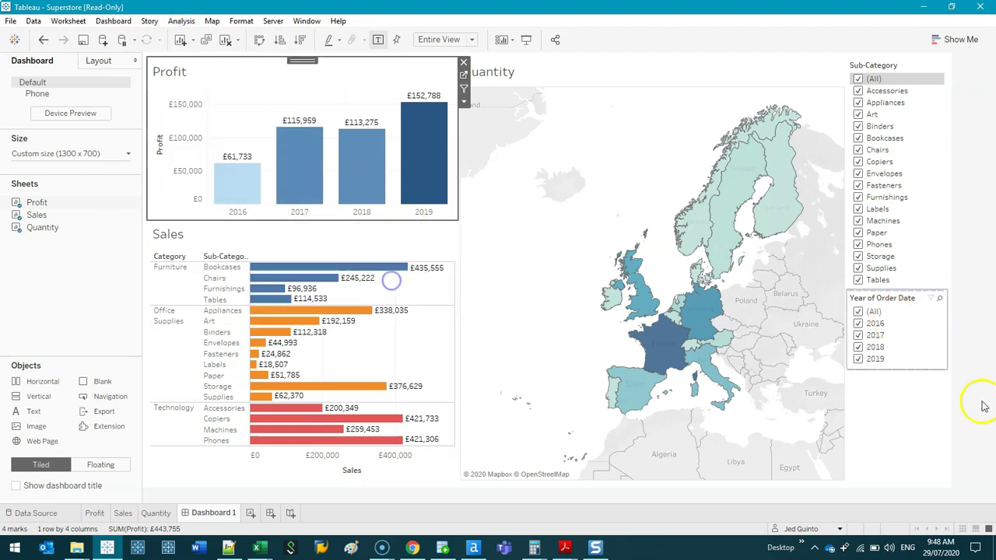
Step: Limit the year filter to 2019 by unchecking 2016, 2017 and 2018
click(859, 323)
click(858, 335)
click(858, 346)
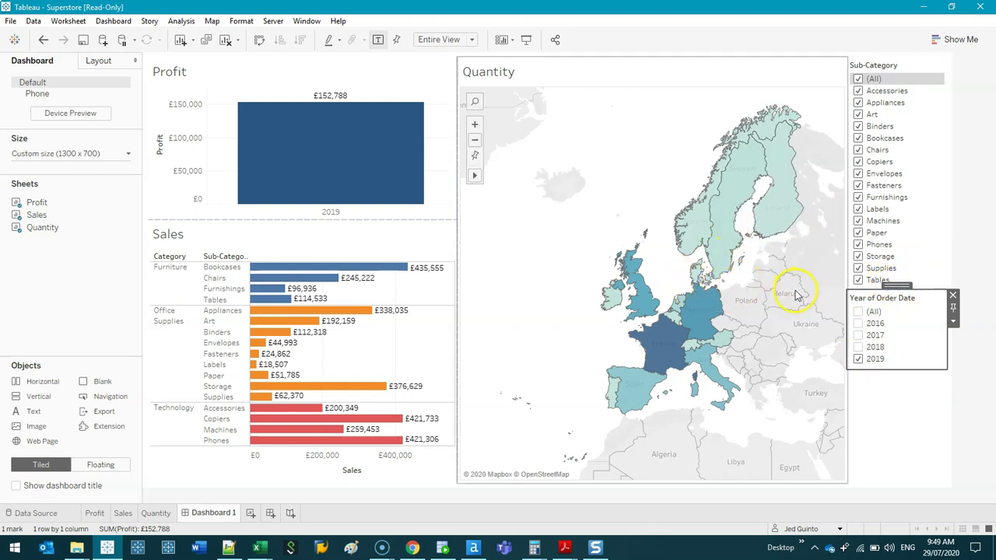
Step: Re-include all years, then remove the Year of Order Date and Sub-Category filter cards
click(854, 312)
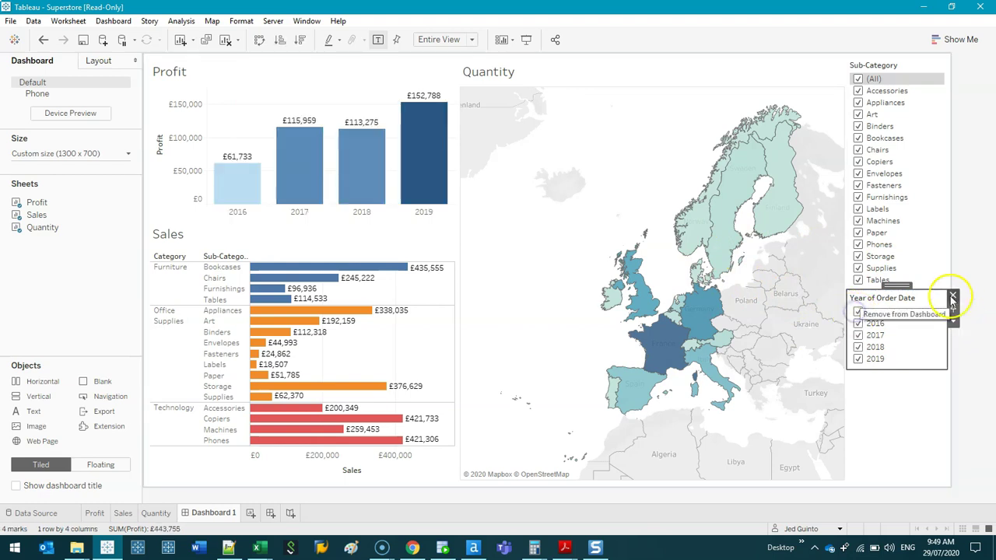
click(952, 296)
click(921, 116)
click(952, 69)
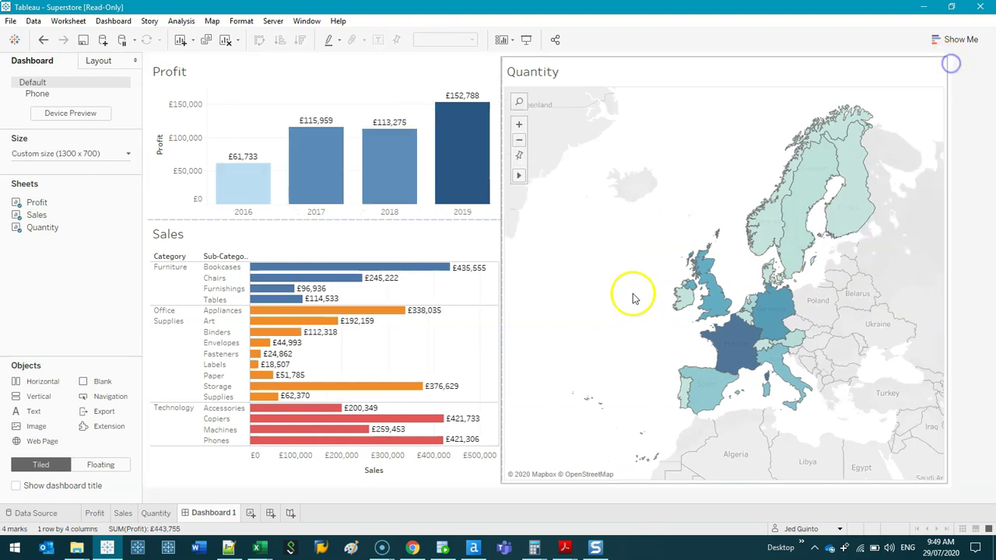
Step: Turn on Use as Filter for Profit and test filtering Sales by 2019, 2018, 2017 and 2016
click(387, 67)
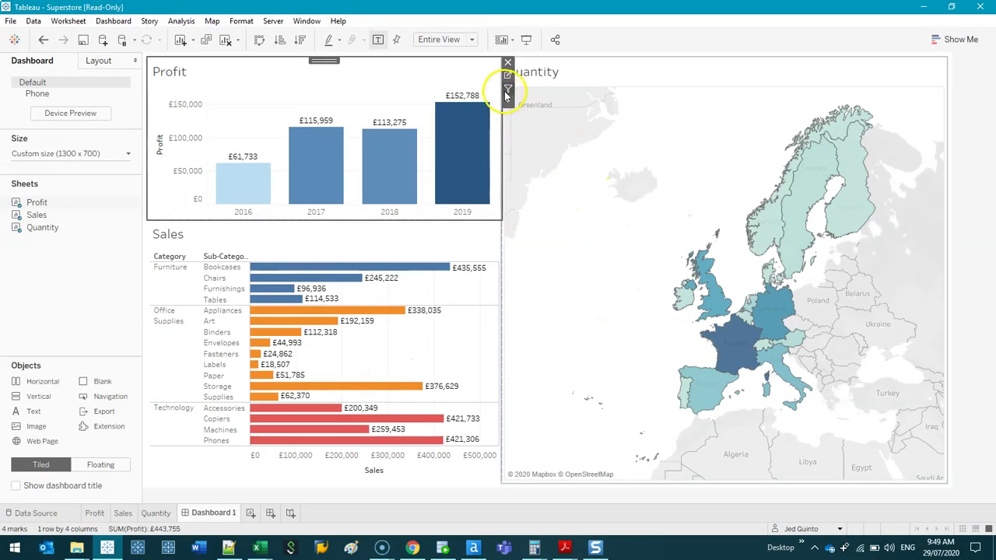
click(509, 90)
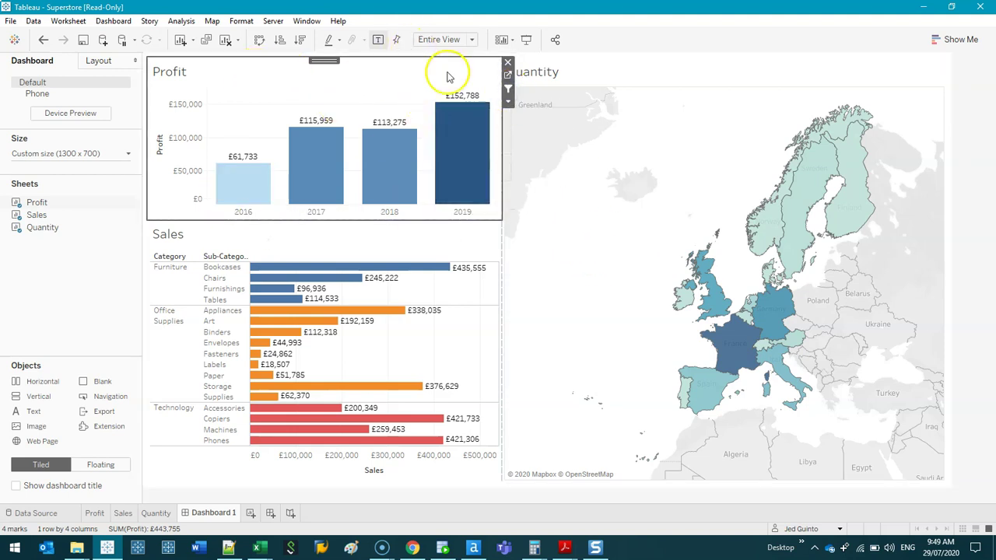
mouse_move(454, 169)
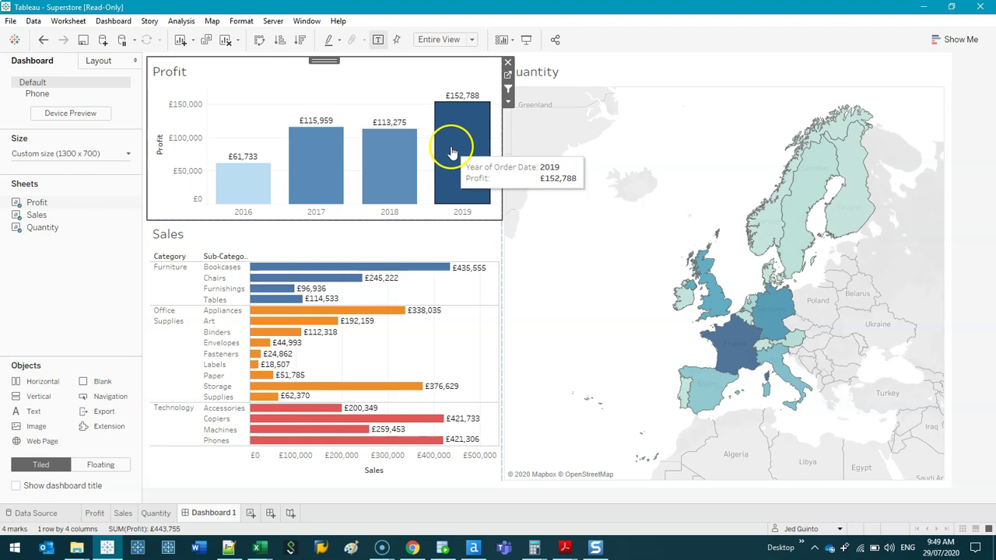
click(452, 151)
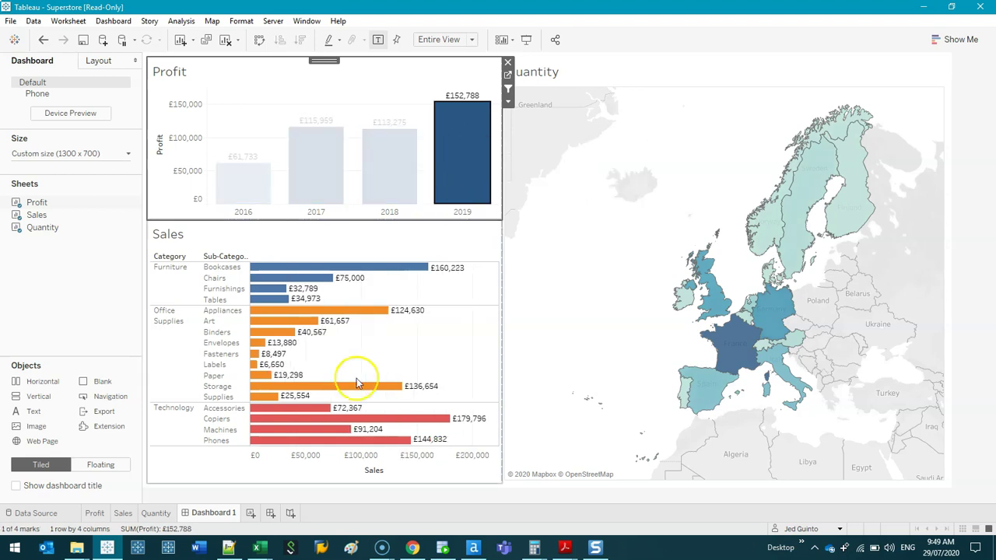
click(392, 157)
click(314, 161)
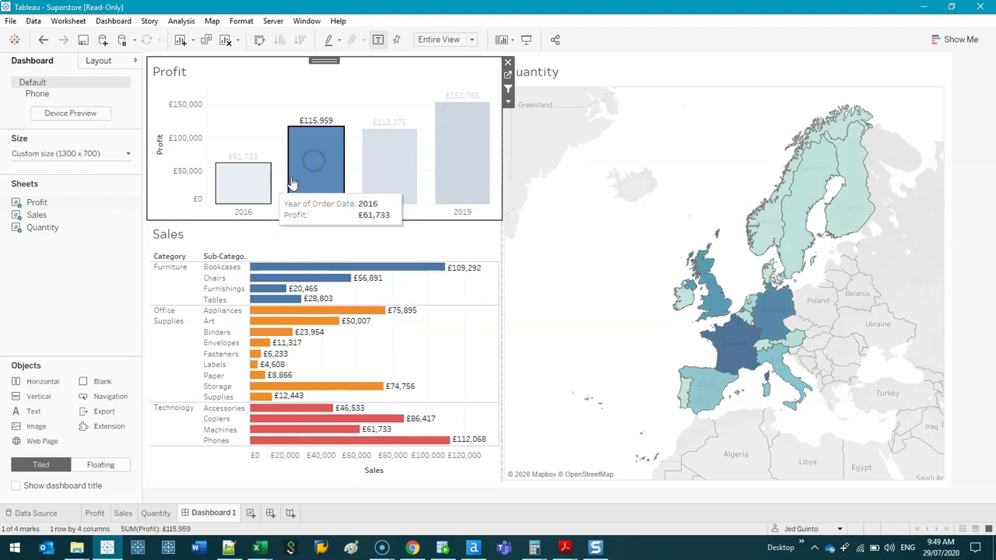
click(261, 191)
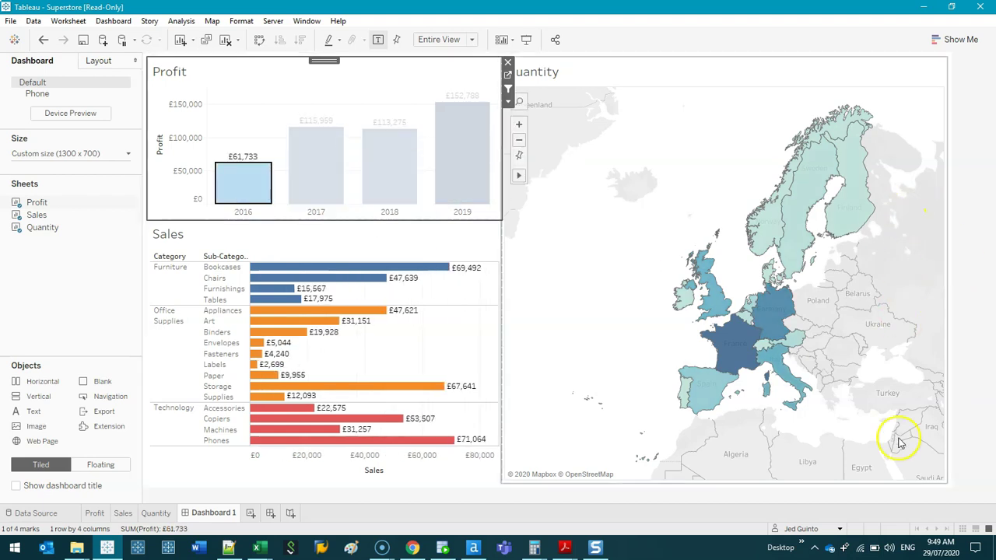
click(224, 188)
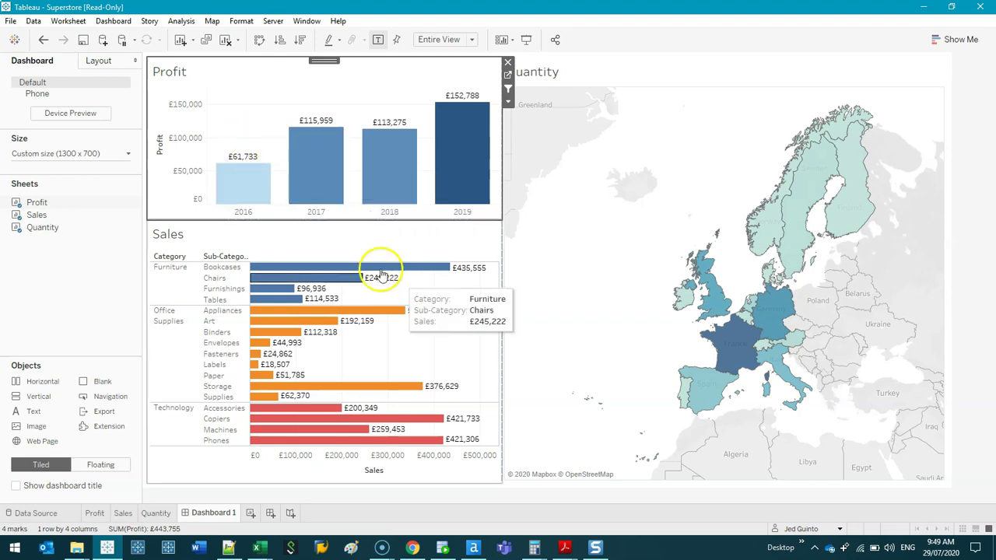
Step: Test filtering Sales to 2016 and 2017 together, then clear the year selection
click(236, 120)
drag(237, 121, 311, 139)
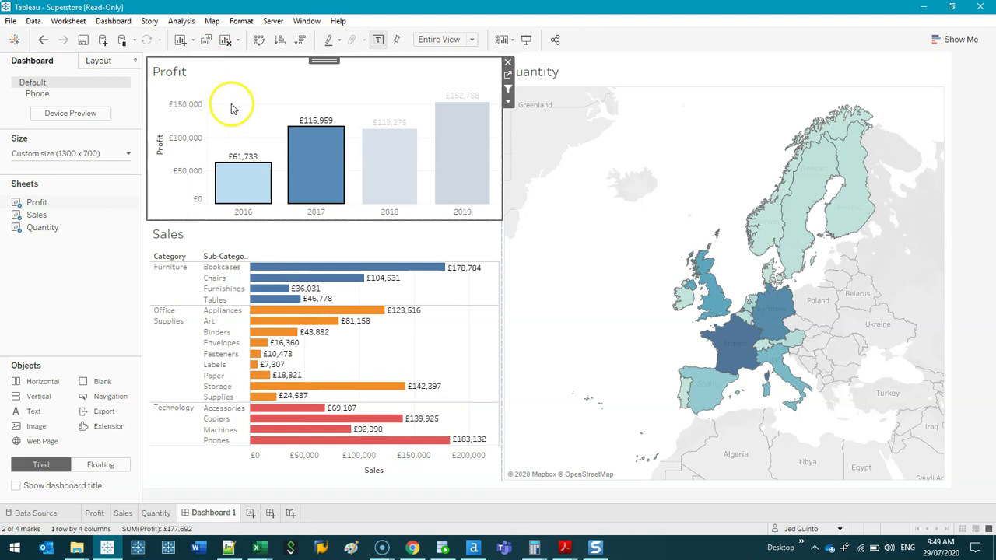
click(245, 123)
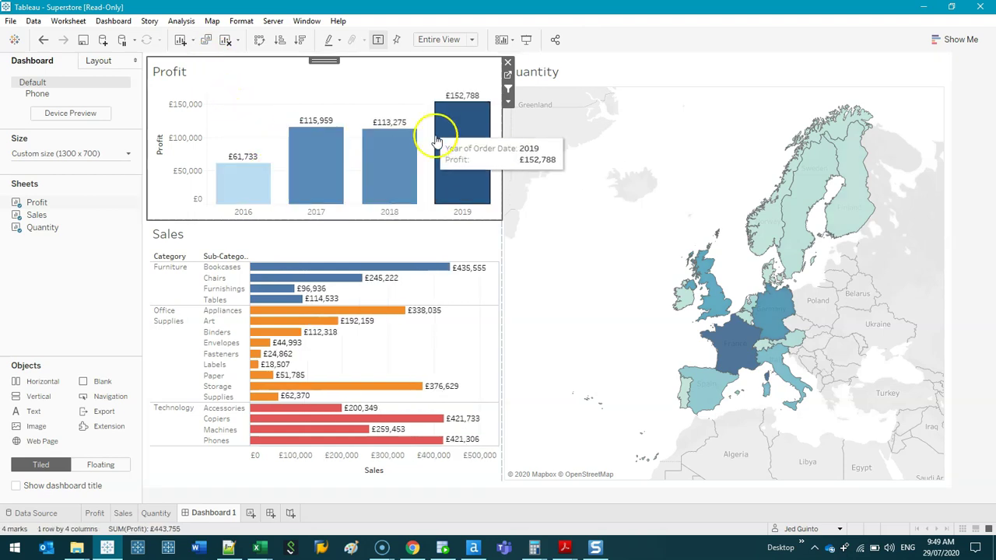
click(460, 241)
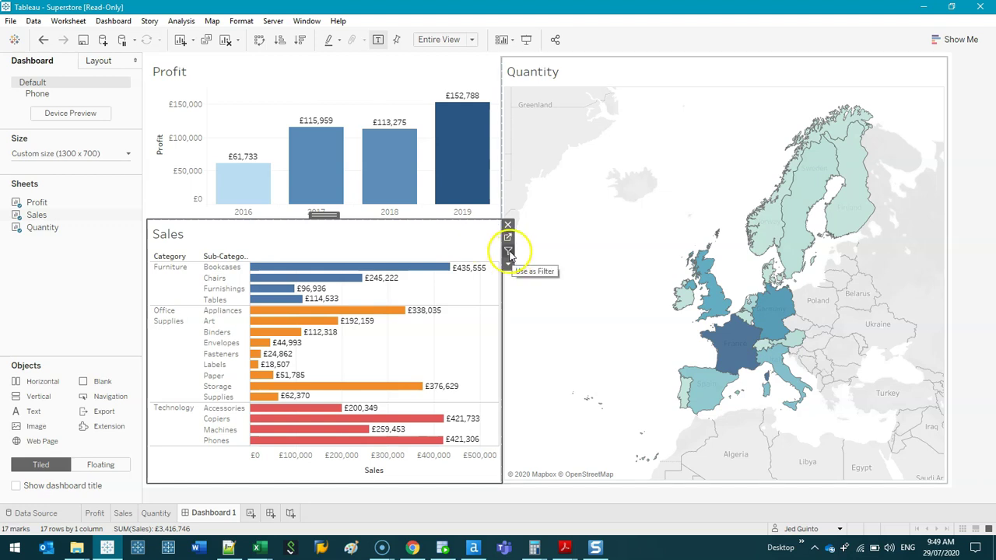
Step: Show quantity labels on the map and add Country/Region to Label on the Quantity sheet
click(680, 153)
click(953, 90)
click(382, 42)
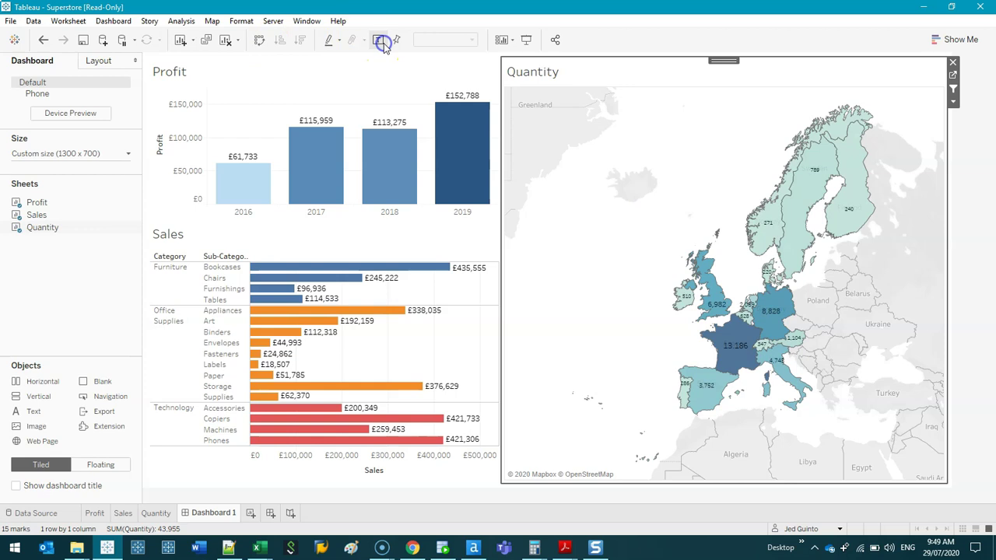
click(953, 75)
drag(204, 282, 220, 220)
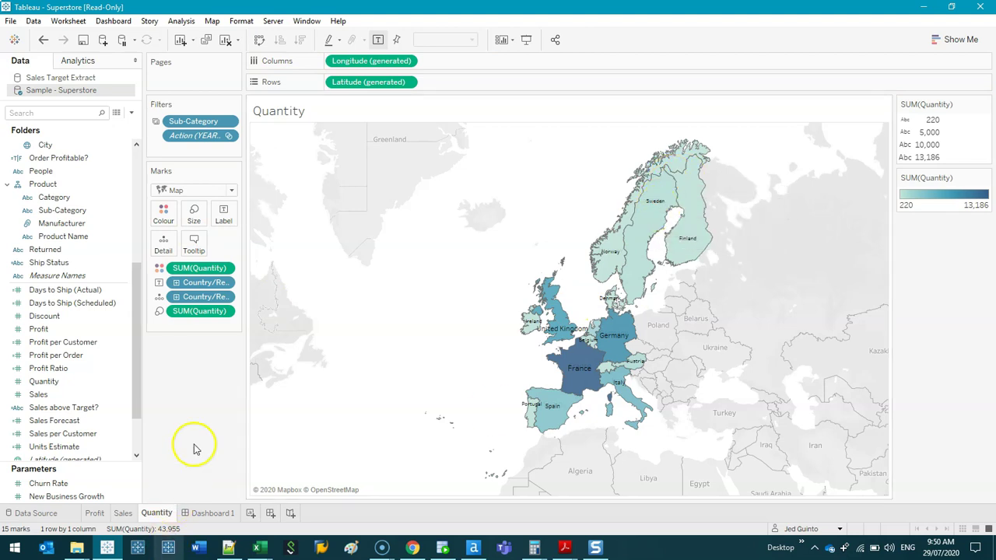
click(201, 513)
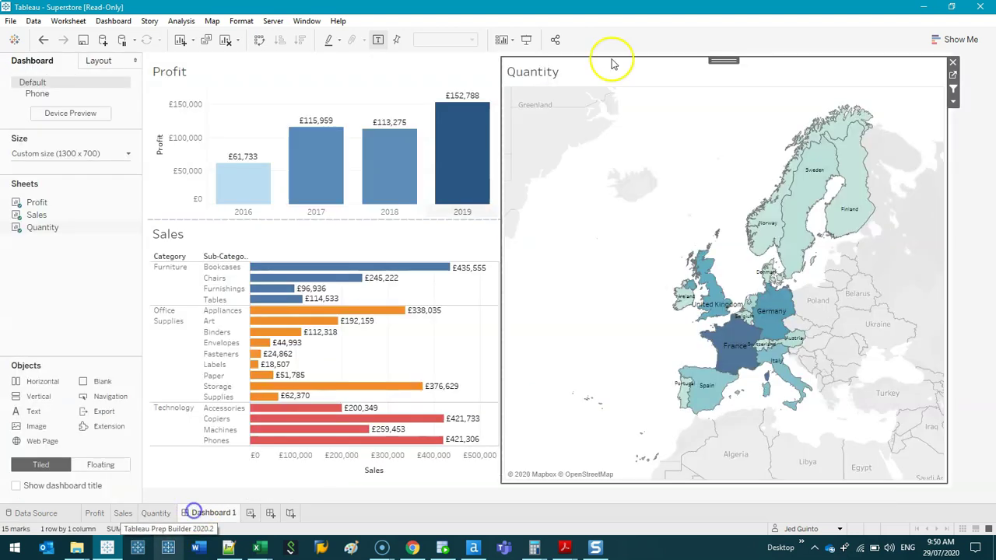
click(963, 227)
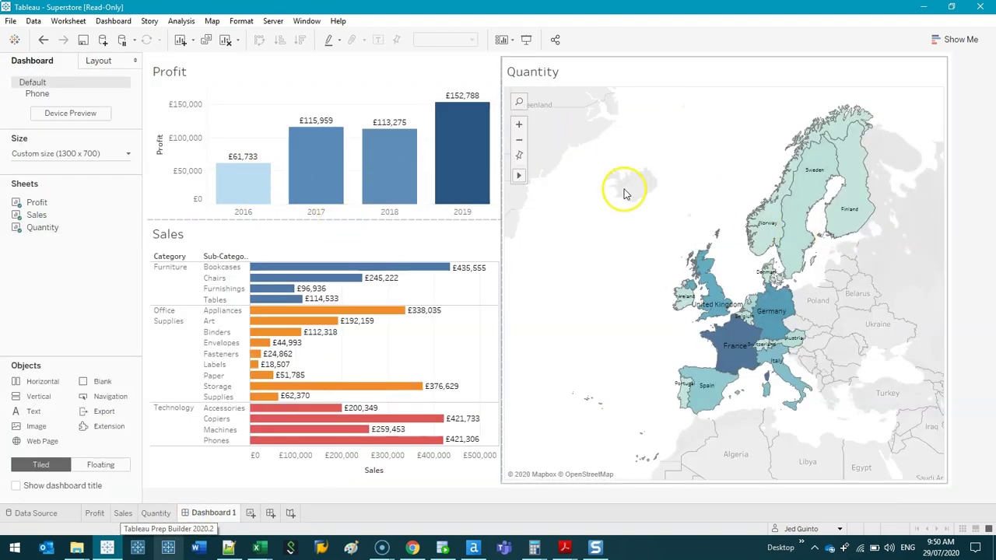
Step: Zoom the map to Scandinavia and select Sweden to test filtering Profit and Sales
mouse_move(814, 184)
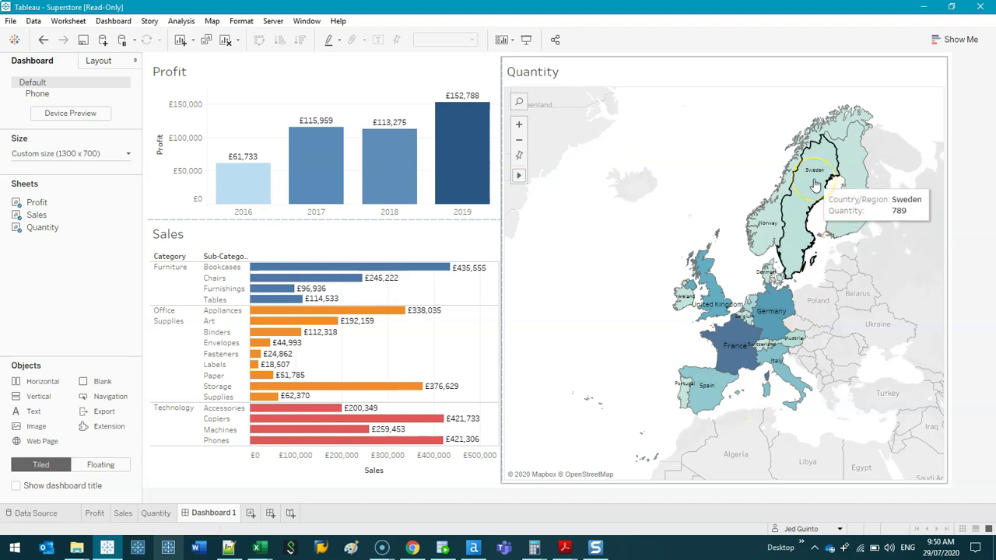
scroll(786, 222, up, 3)
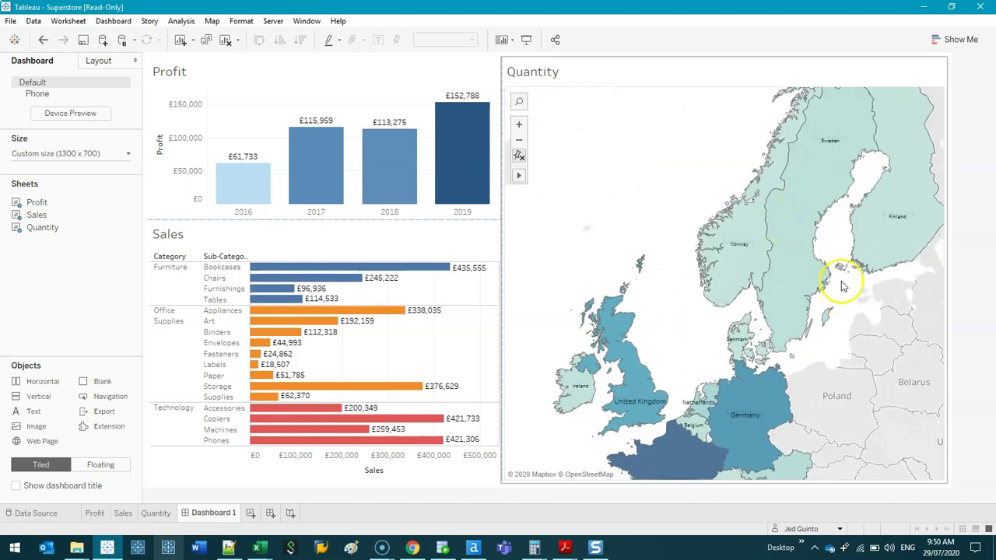
drag(627, 176, 572, 223)
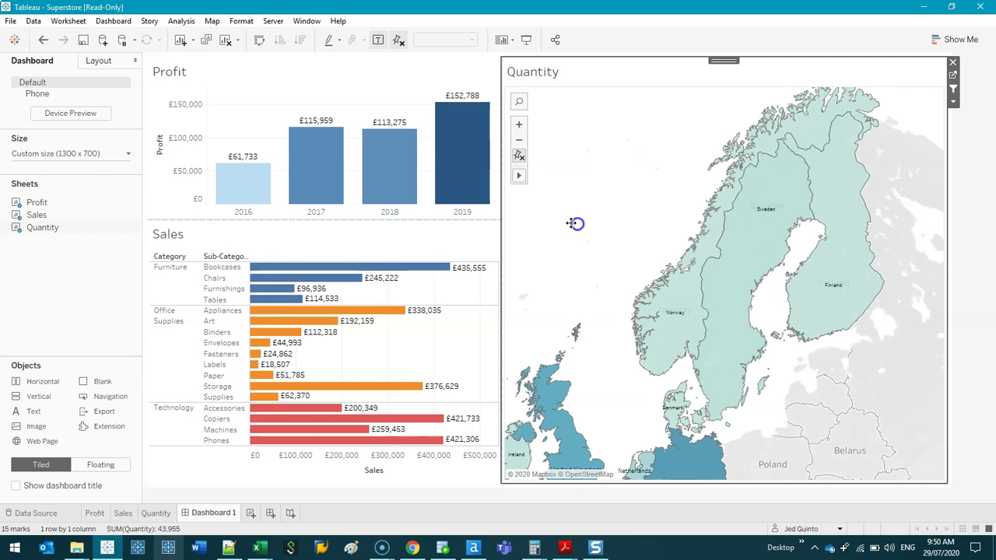
click(753, 224)
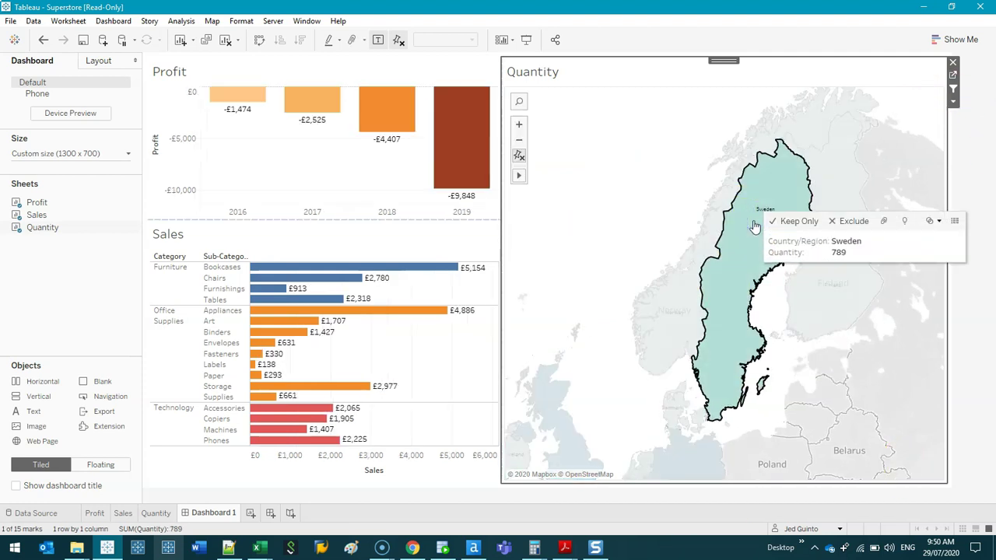
click(270, 167)
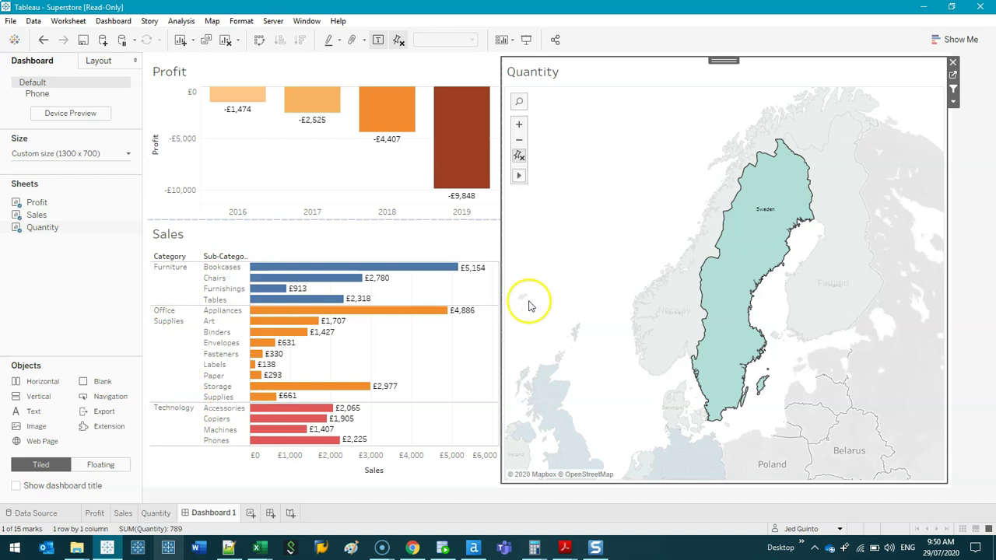
Step: Test filtering Profit by Office Supplies, Binders and Fasteners, then clear the Sweden selection
click(174, 350)
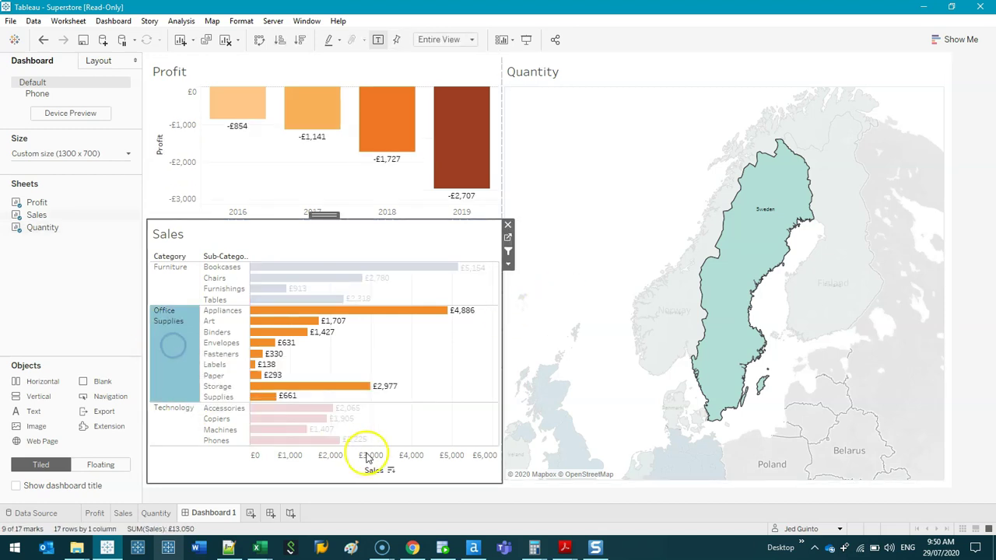
click(180, 355)
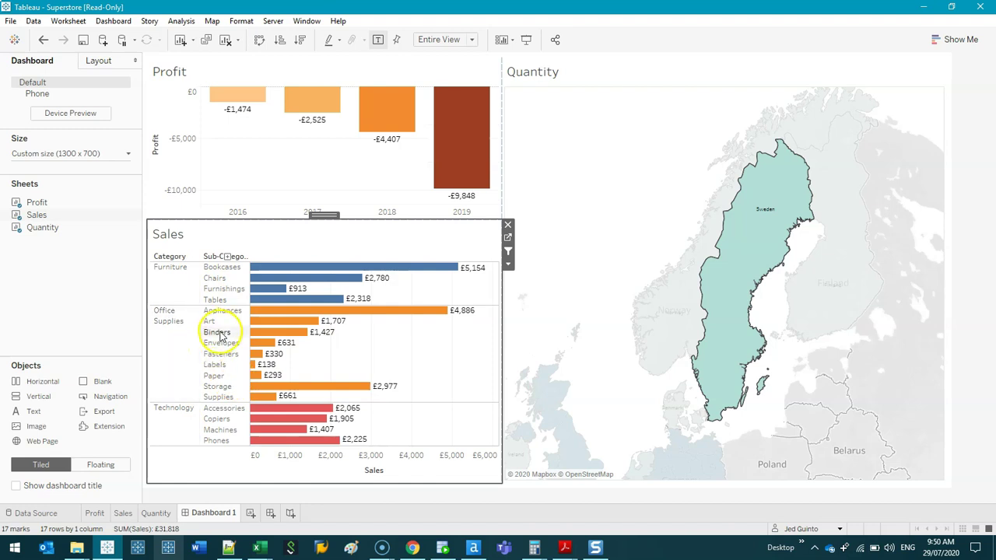
click(220, 333)
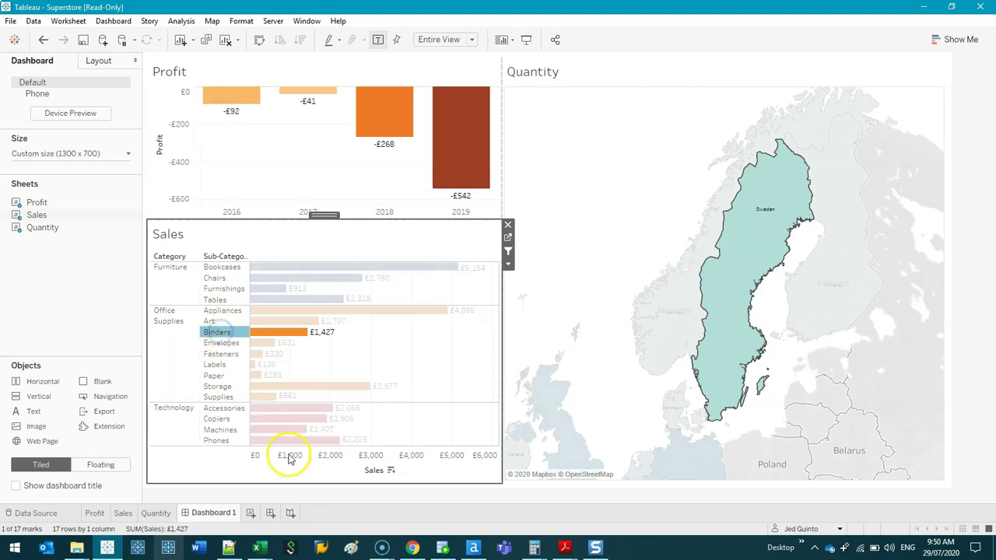
click(222, 355)
click(218, 350)
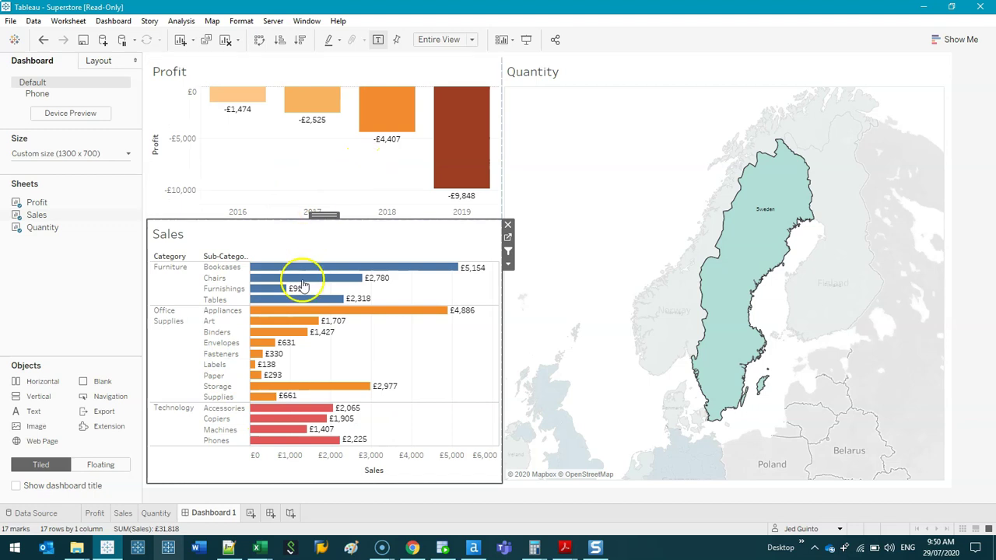
click(757, 210)
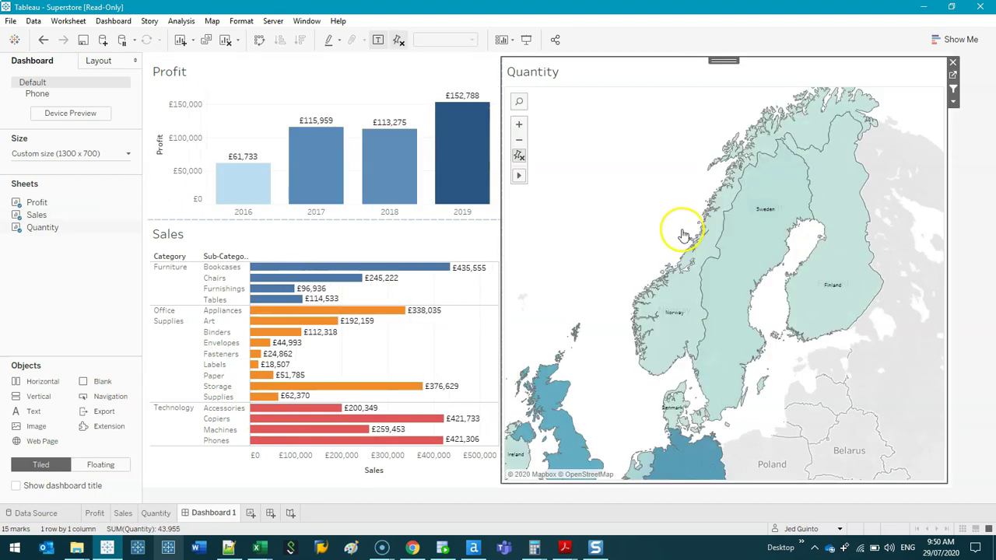
Step: Reset the Quantity map view and drag the divider to shorten the Profit chart
click(519, 156)
click(112, 315)
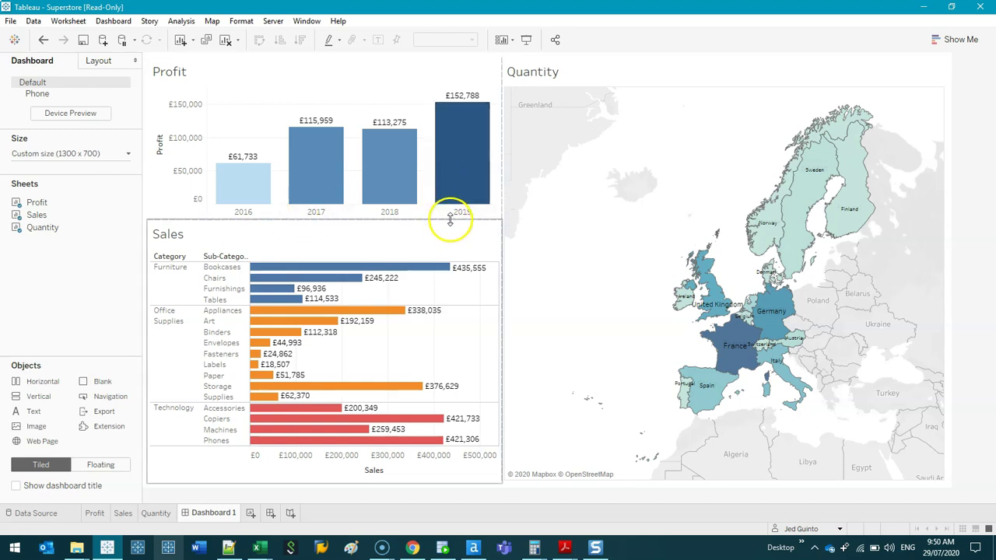
drag(451, 205, 452, 197)
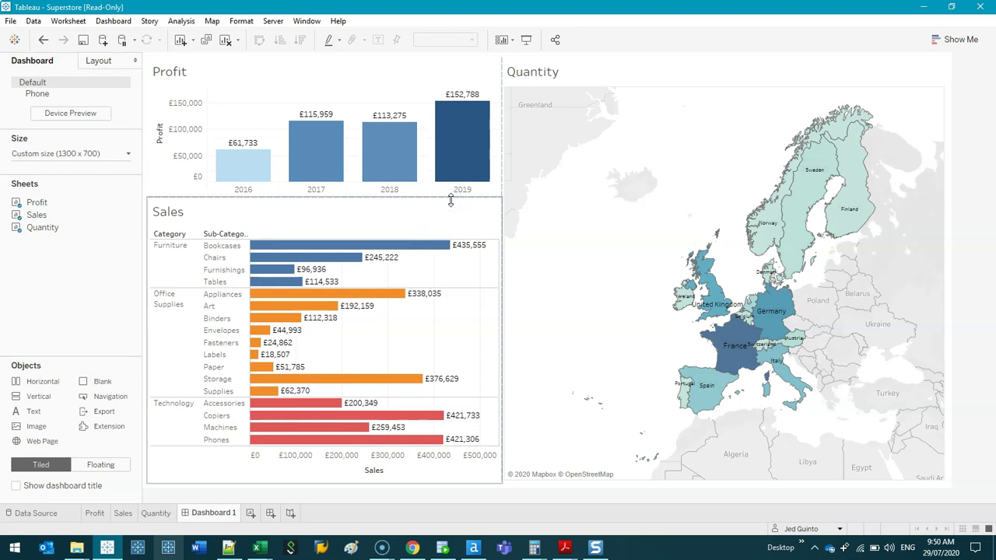
Step: Untick Show Header on the Sales axis and restore the Profit chart's height
click(400, 463)
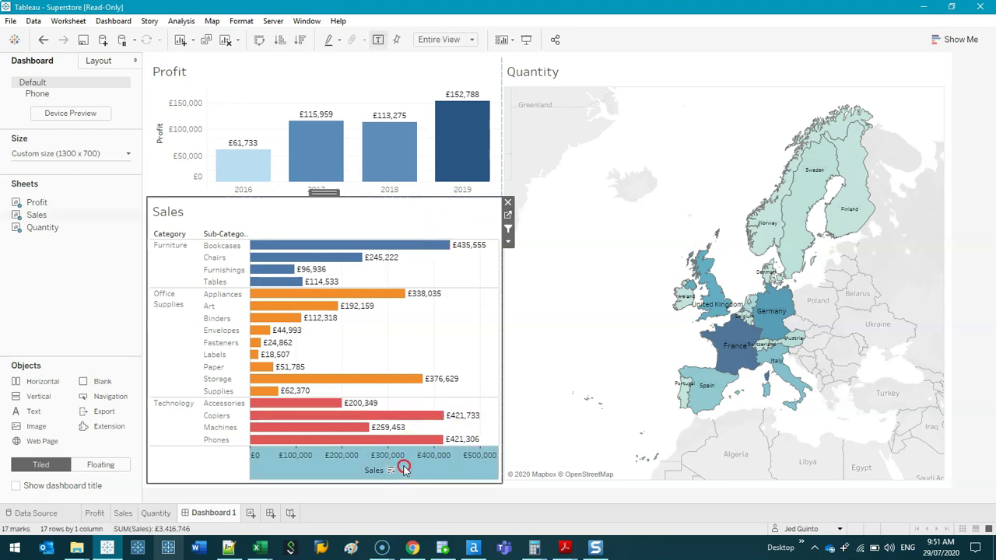
right_click(413, 474)
click(444, 537)
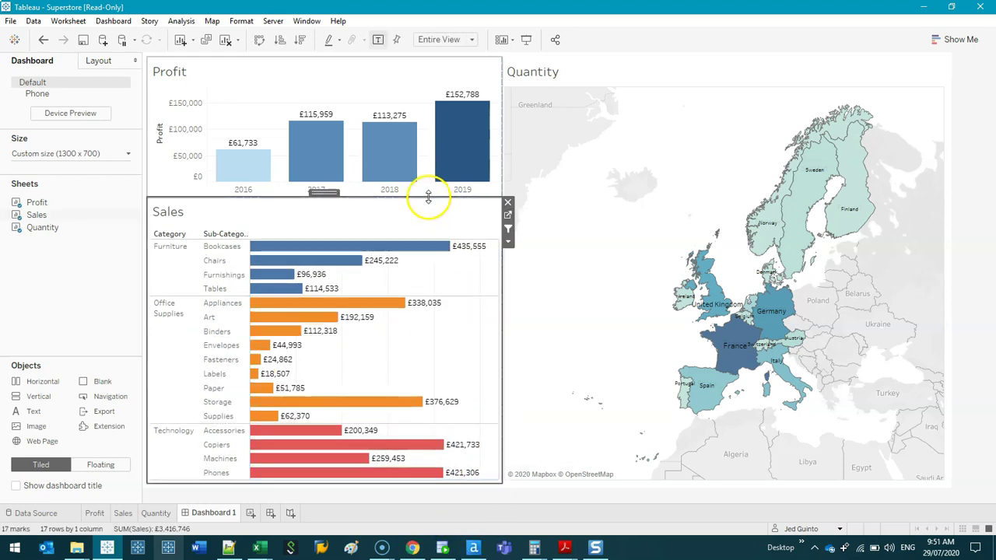
drag(429, 196, 423, 223)
click(68, 316)
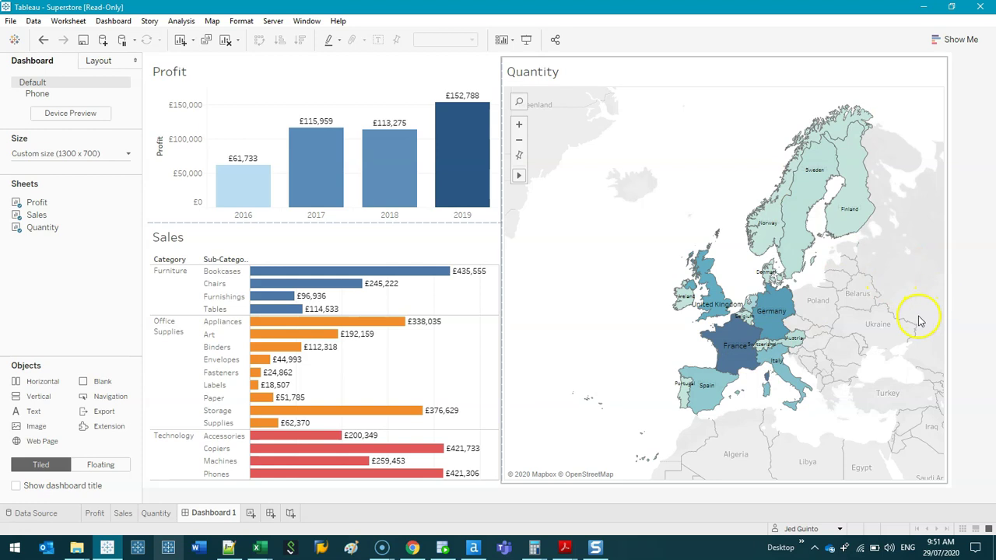
click(732, 354)
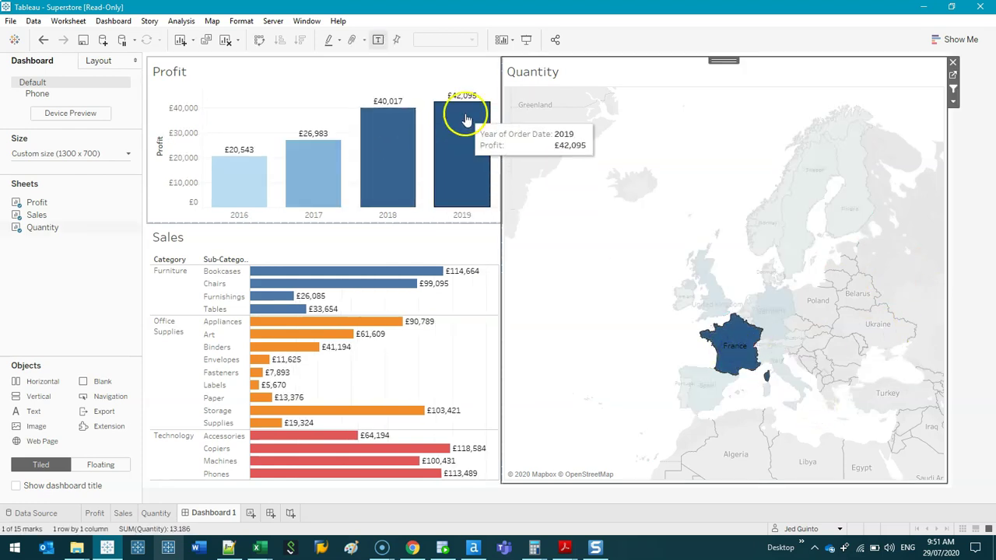
mouse_move(403, 148)
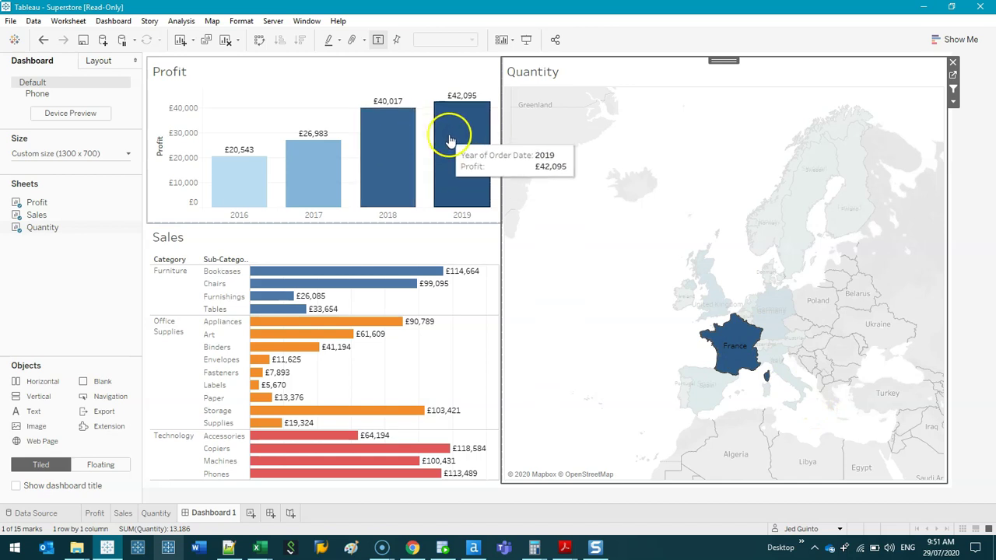
mouse_move(436, 150)
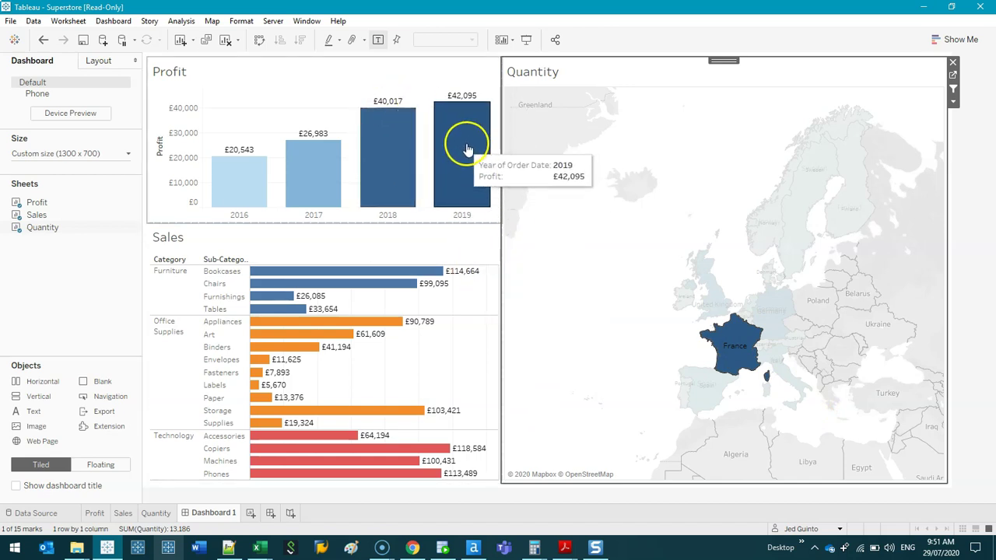
click(399, 179)
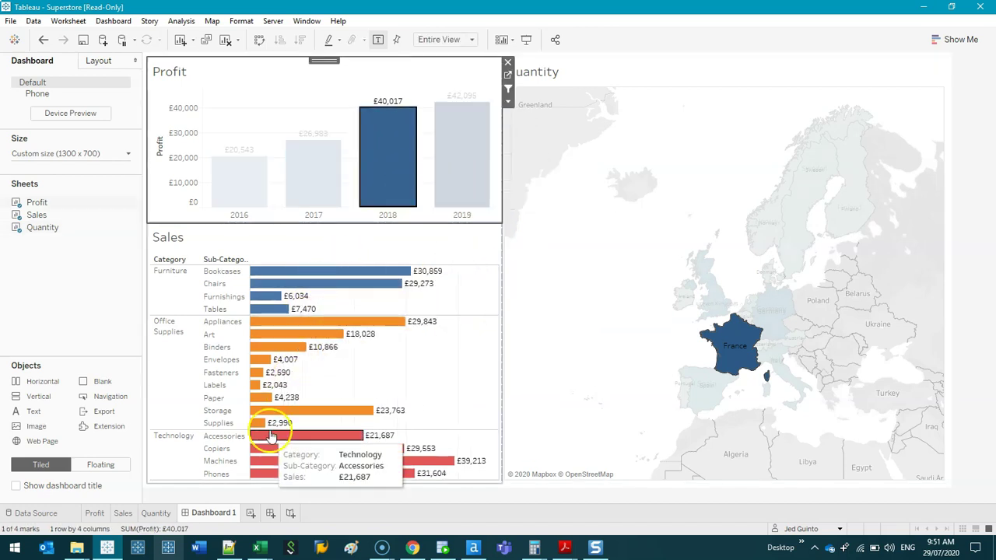
click(458, 154)
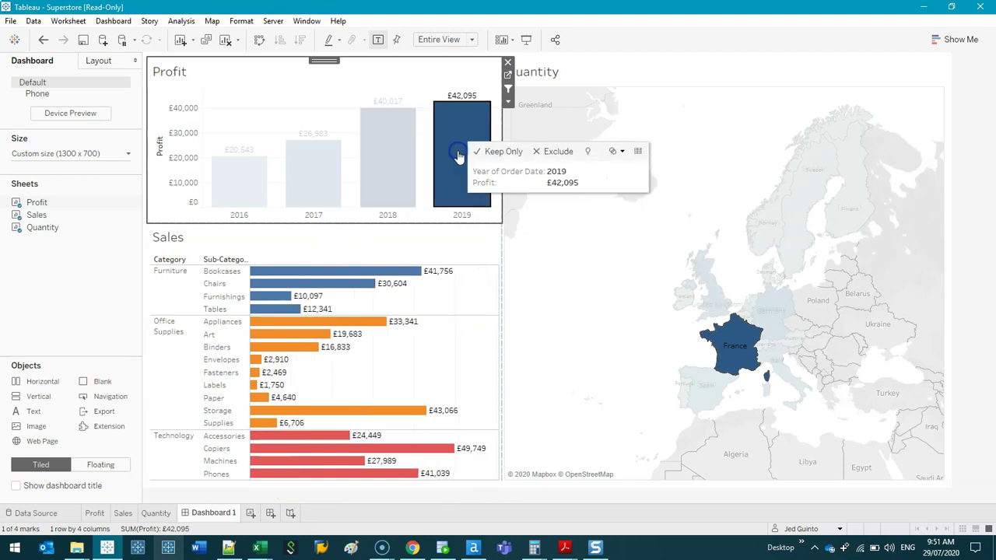
click(400, 158)
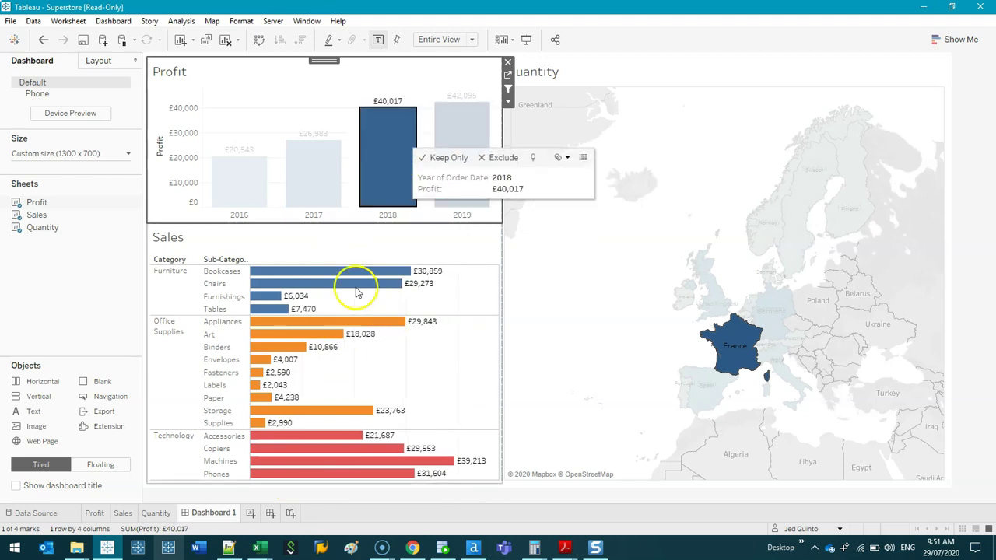
click(467, 123)
click(392, 154)
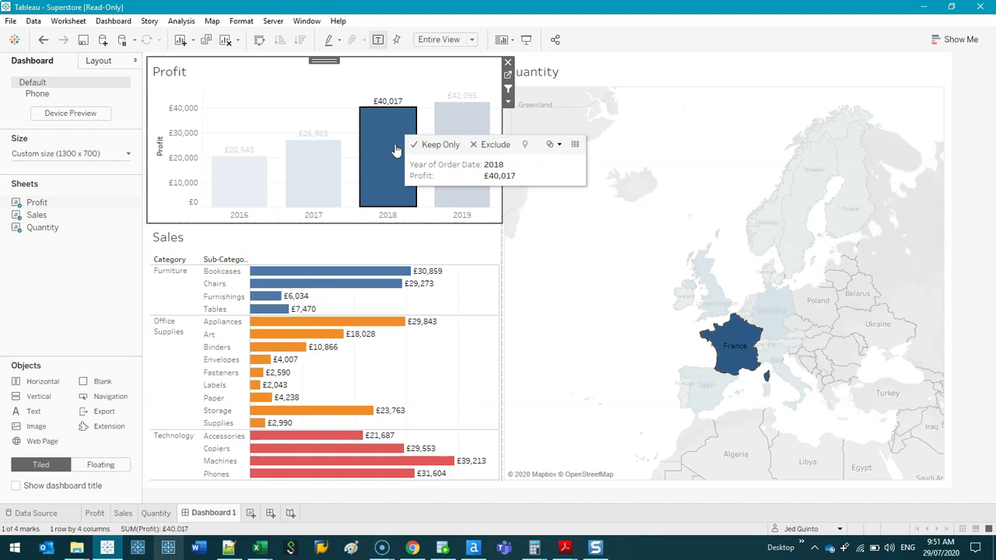
click(395, 148)
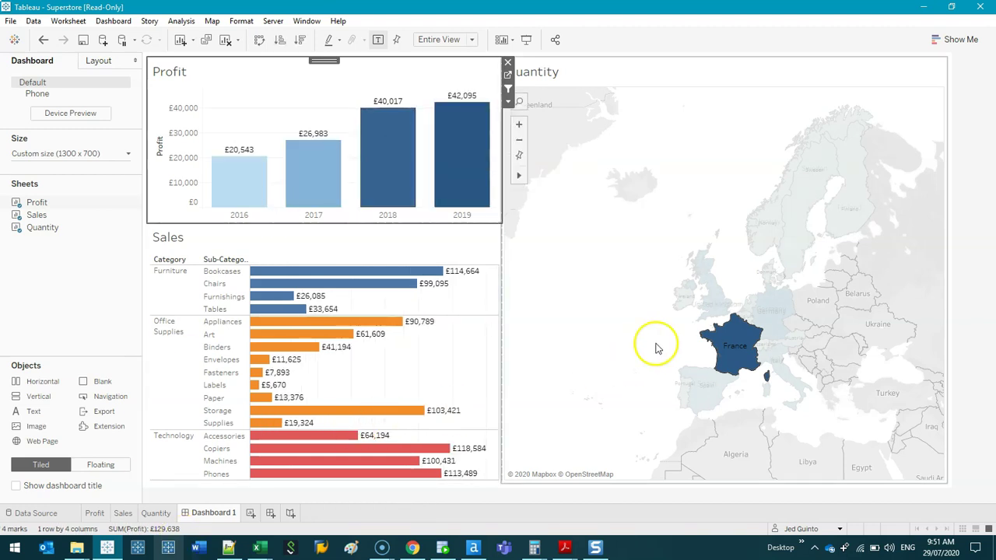
click(723, 344)
click(724, 344)
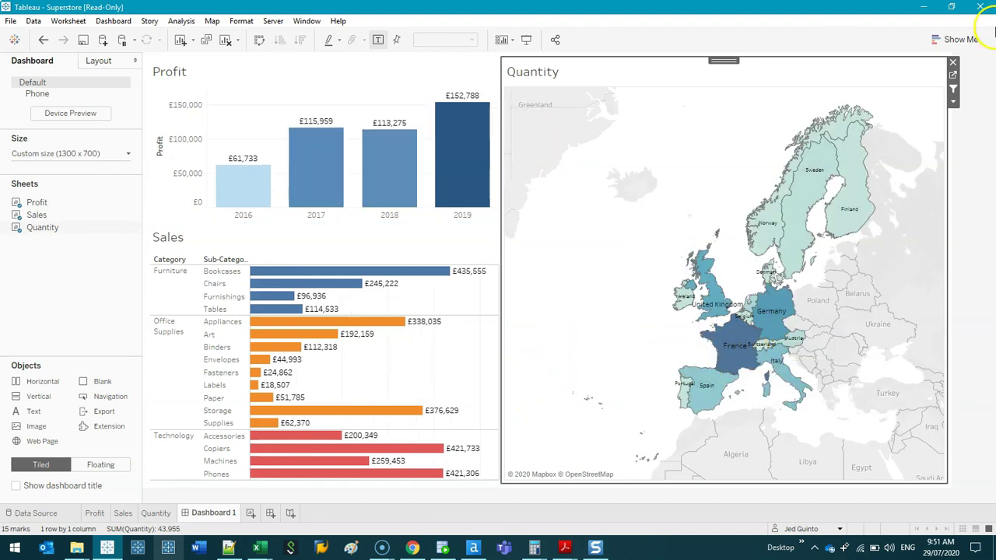
Step: Select the Profit, Sales and Quantity sheets in turn to check their controls
click(433, 81)
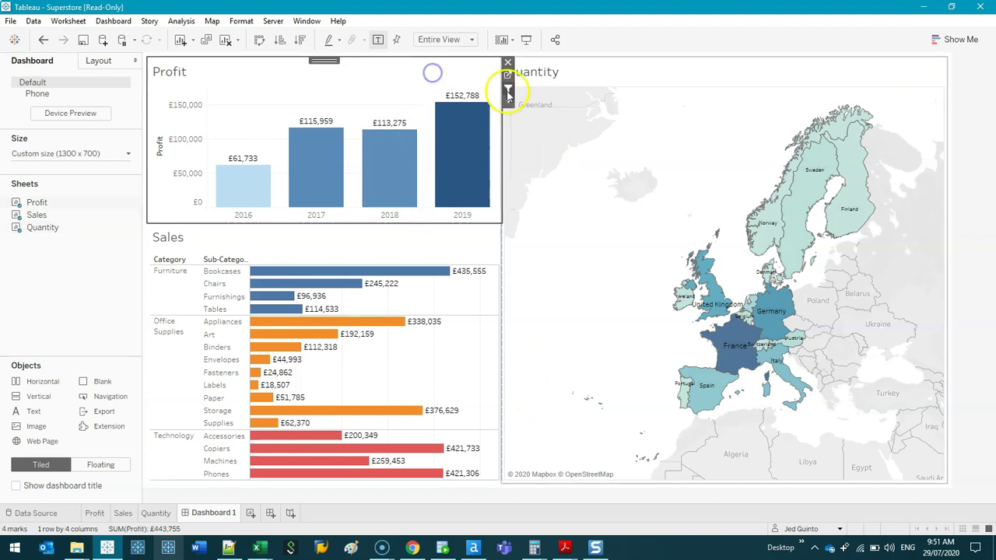
click(439, 257)
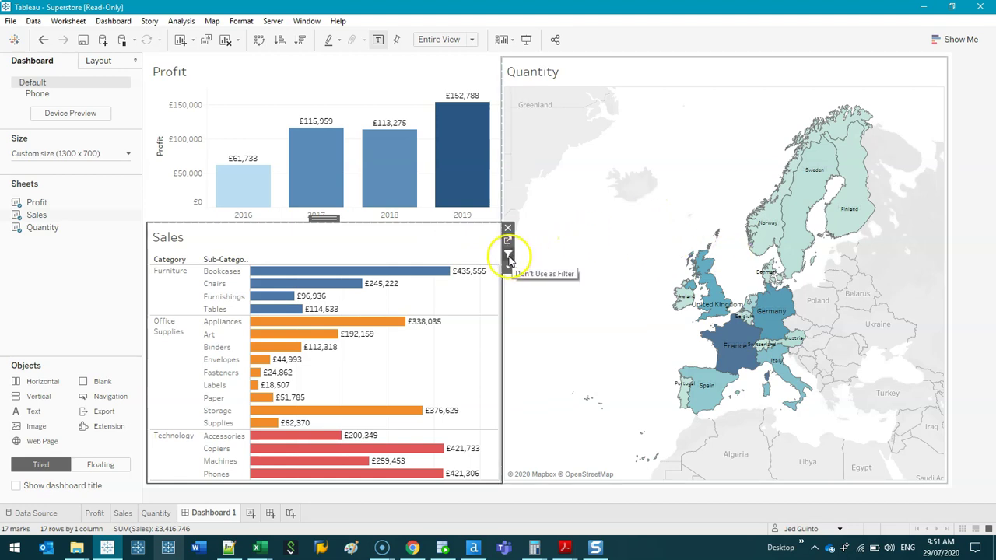
click(490, 78)
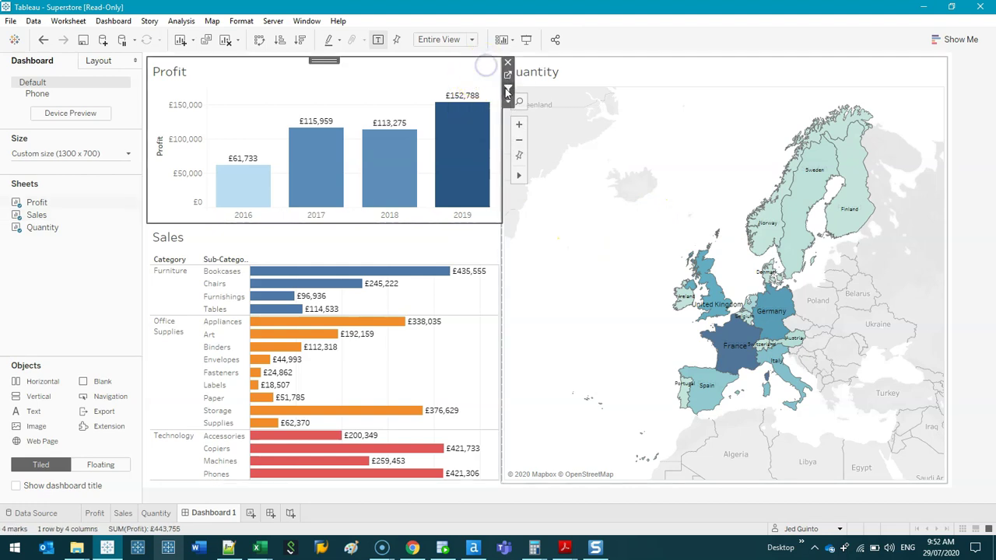
click(873, 83)
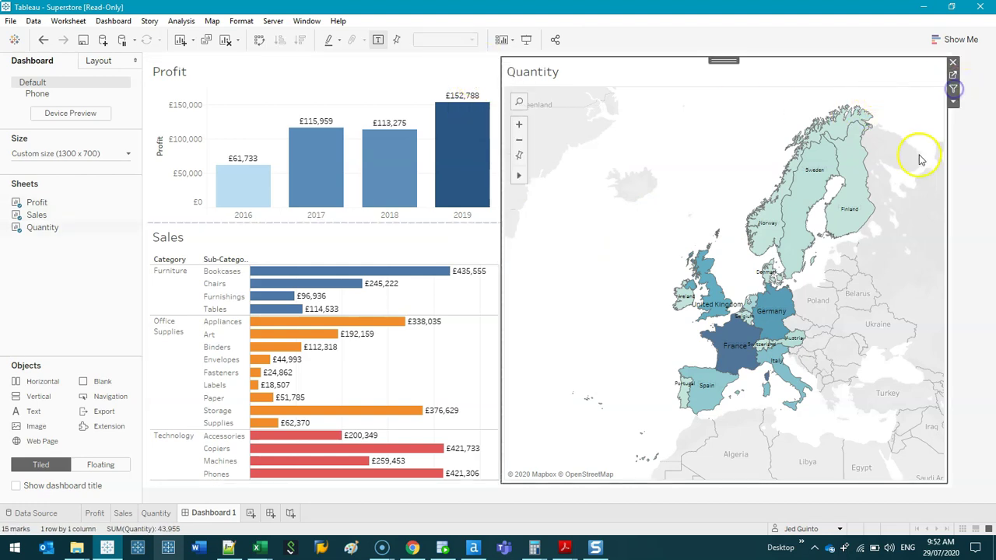
click(983, 289)
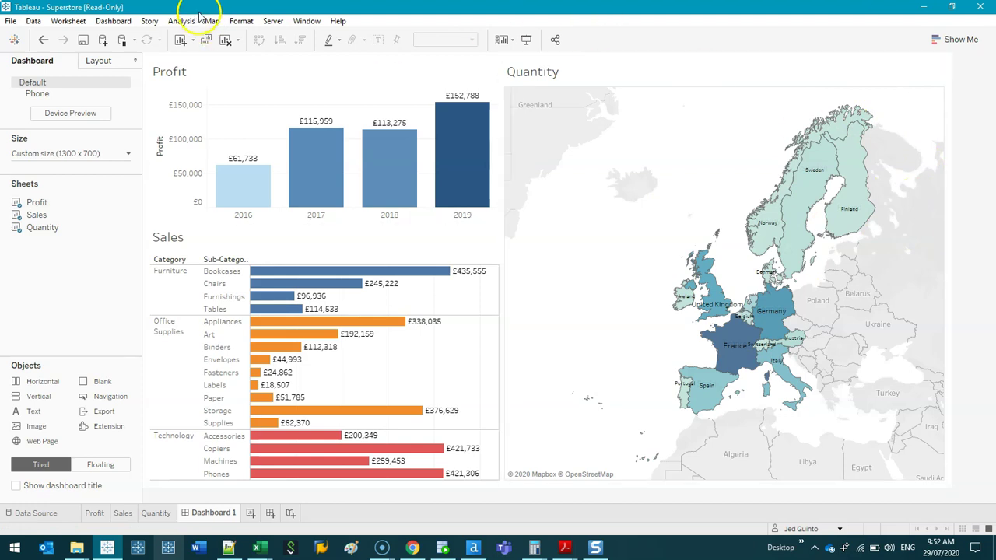
Step: Test selecting Sweden, Norway and another country on the map, then clear the selection
click(797, 244)
click(766, 236)
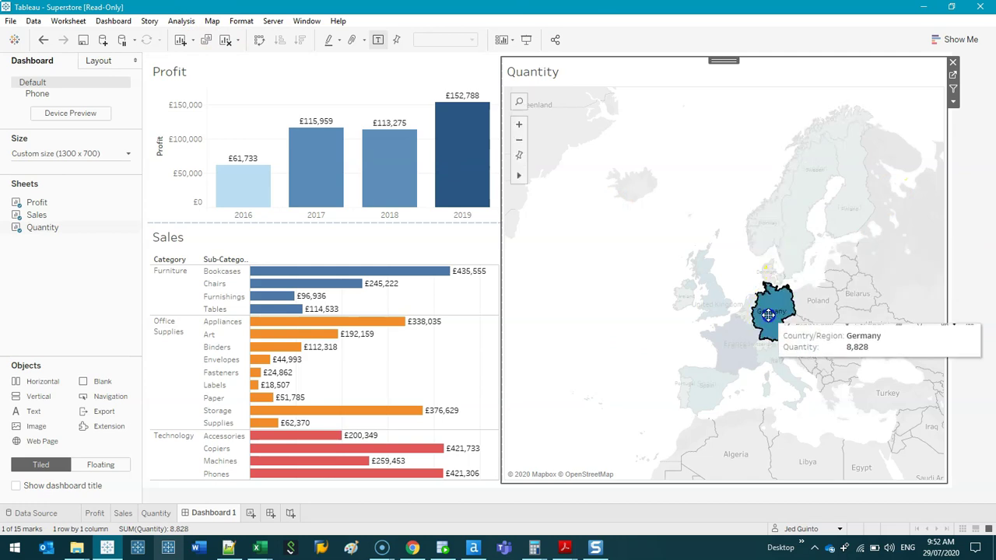
click(708, 294)
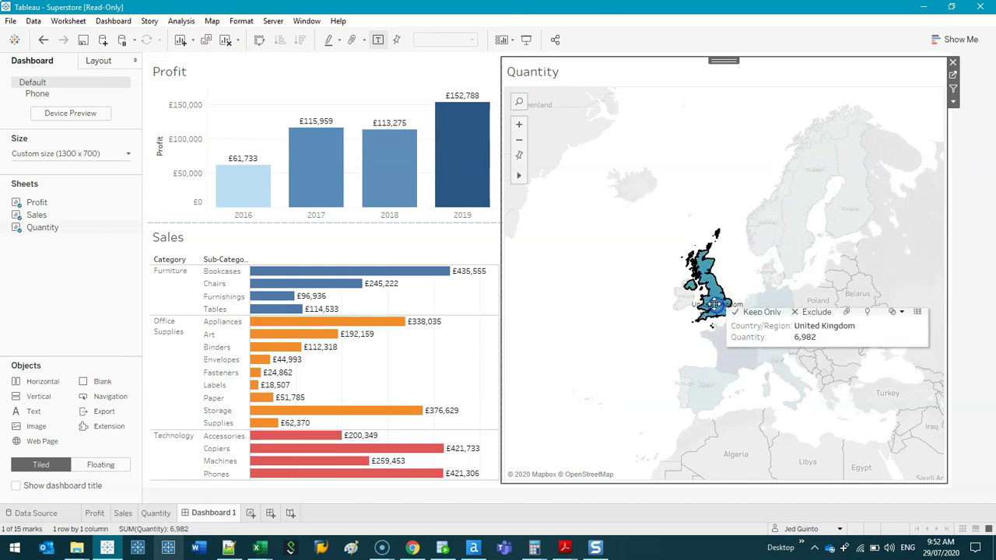
click(595, 336)
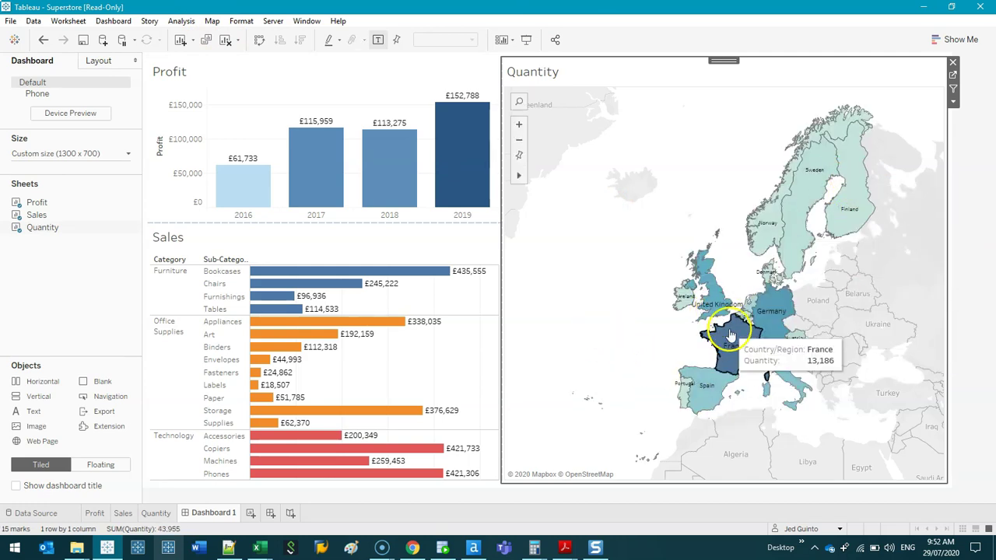
click(180, 22)
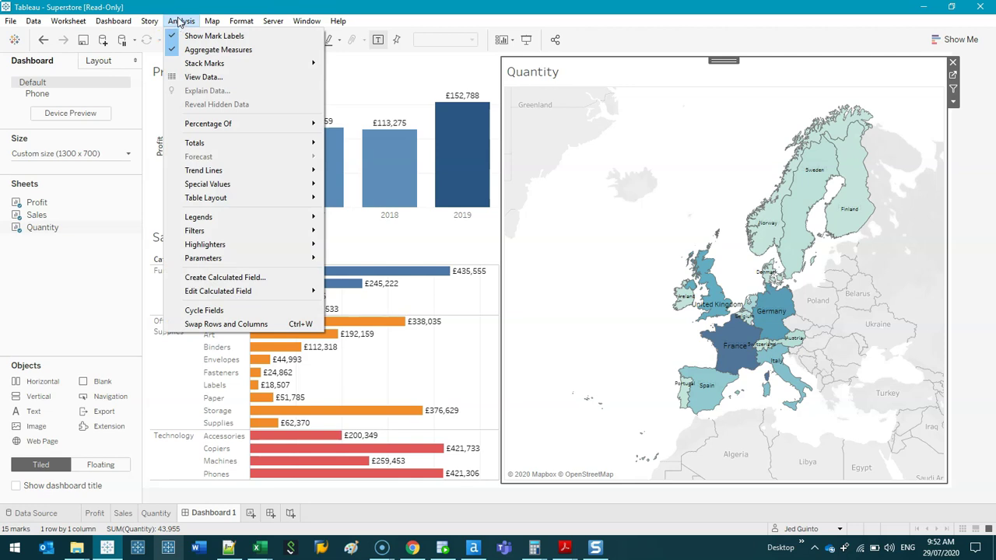
Step: Open Dashboard > Actions to view Dashboard 1's empty actions list
click(117, 23)
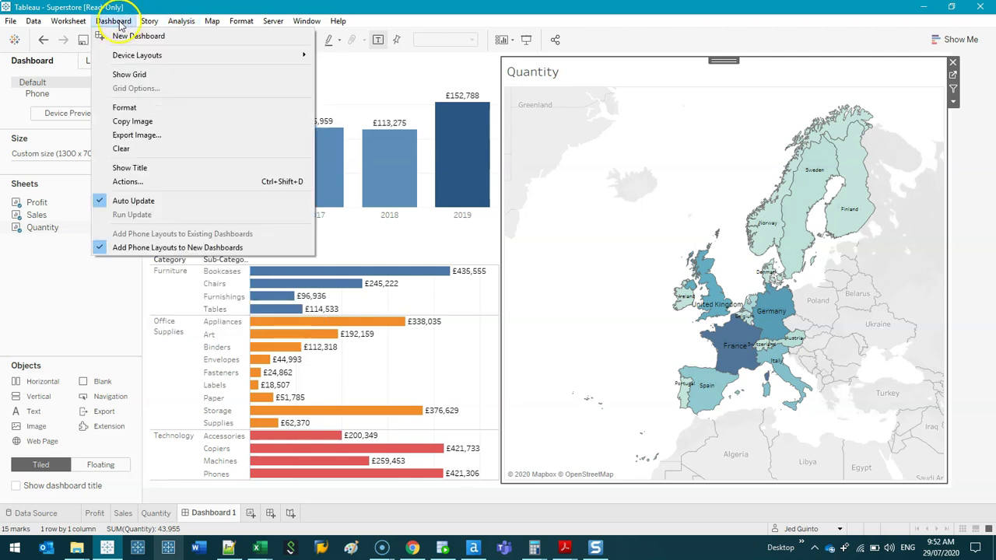
click(127, 182)
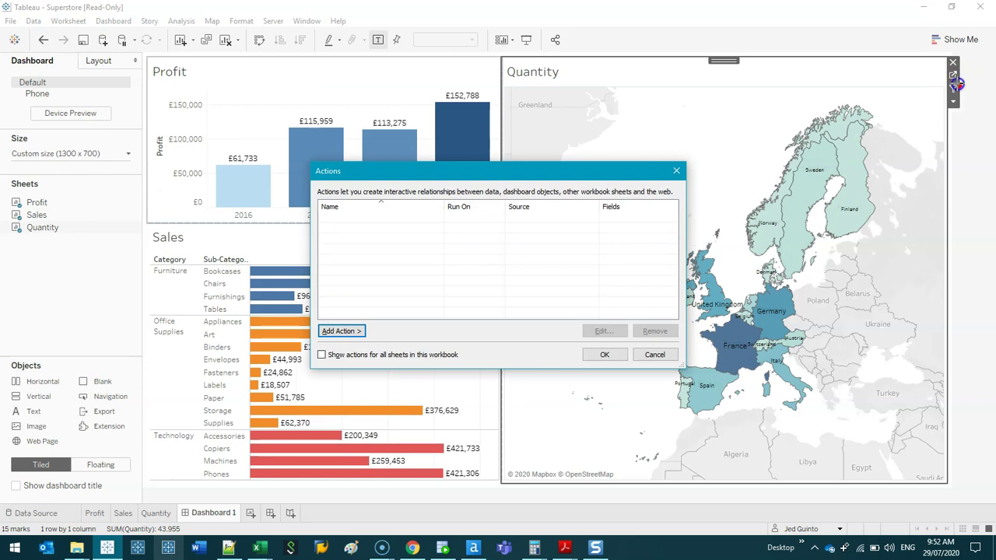
drag(951, 80, 957, 81)
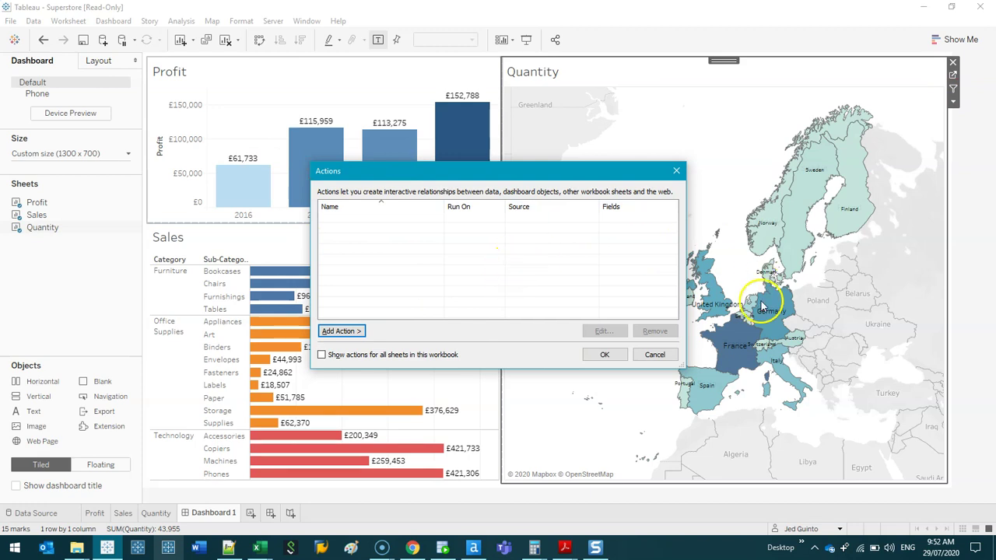
Step: Add a new Highlight action to Dashboard 1, named Highlight1 by default
click(342, 332)
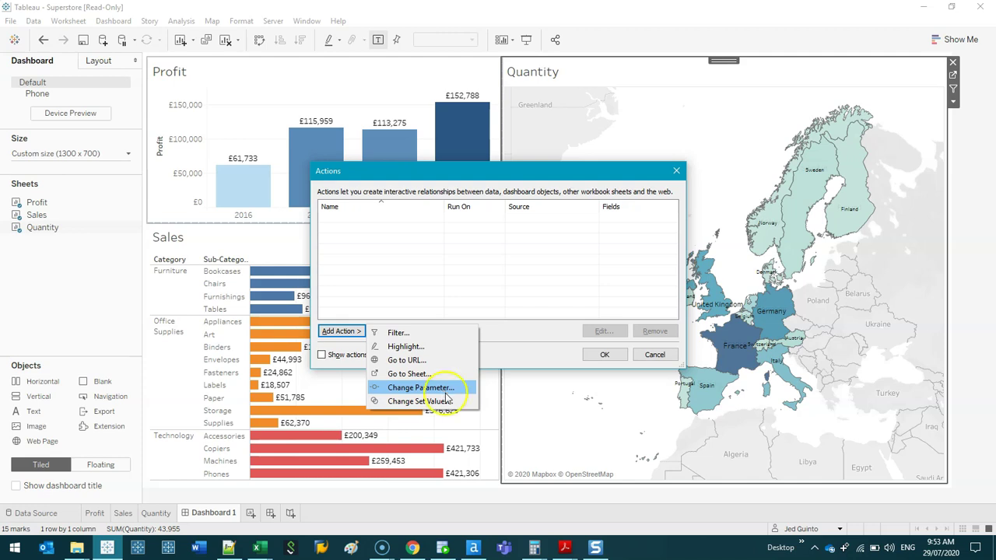
click(443, 401)
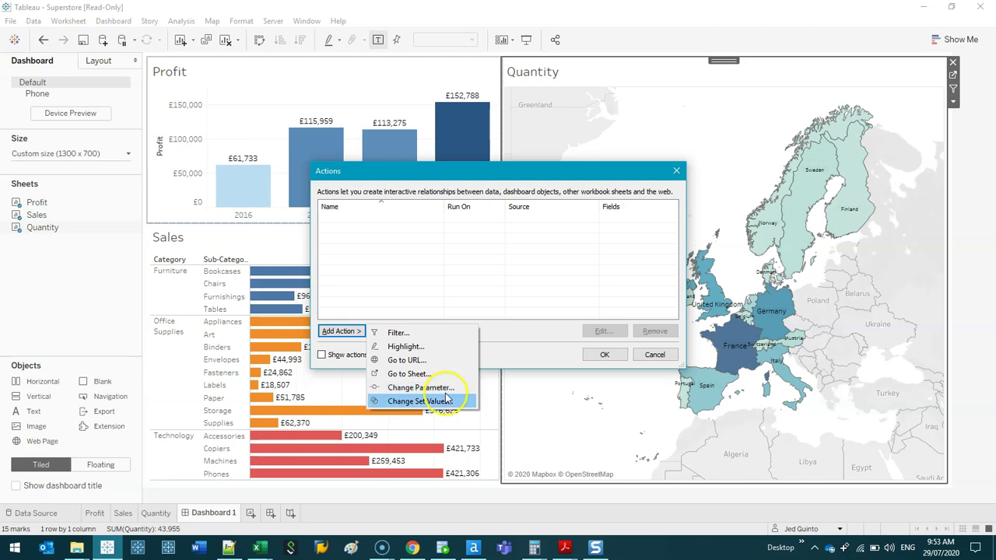
click(424, 351)
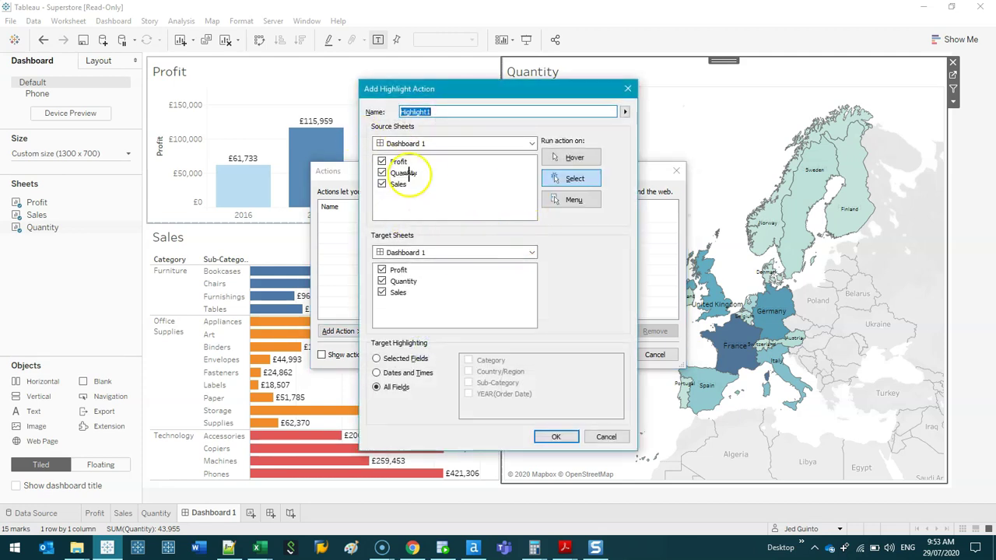
Step: Limit the action's source sheets to Quantity by unchecking Profit and Sales
mouse_move(360, 124)
mouse_down()
mouse_move(540, 116)
mouse_move(584, 226)
mouse_move(362, 159)
mouse_move(357, 128)
mouse_up()
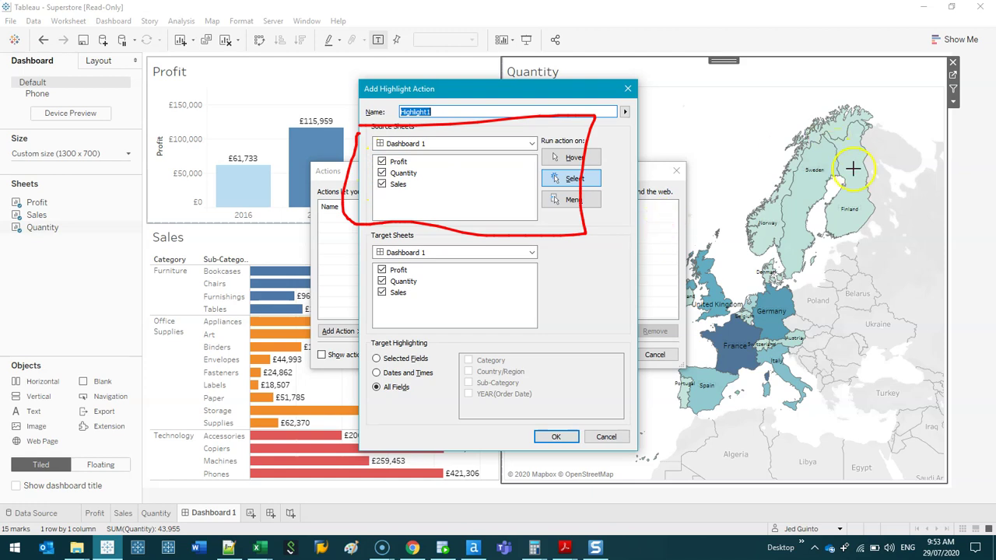
drag(801, 125, 865, 160)
mouse_move(265, 96)
mouse_down()
mouse_move(257, 111)
mouse_move(262, 71)
mouse_up()
drag(268, 333, 140, 294)
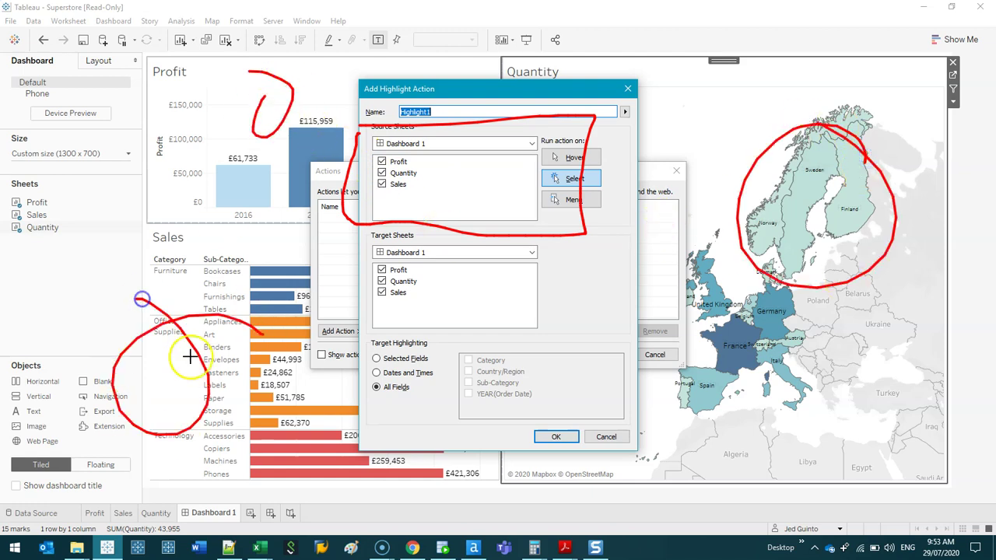
key(e)
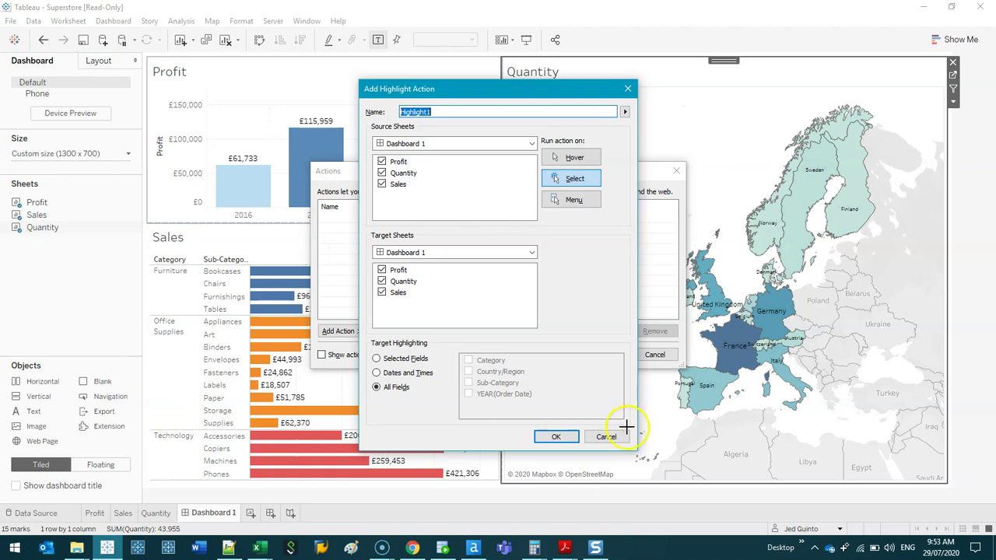
click(381, 162)
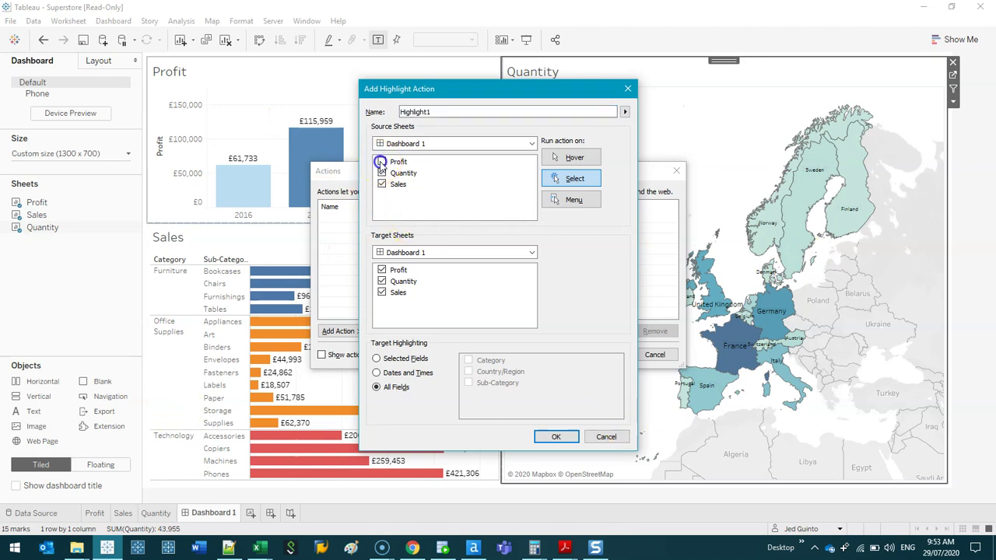
click(381, 184)
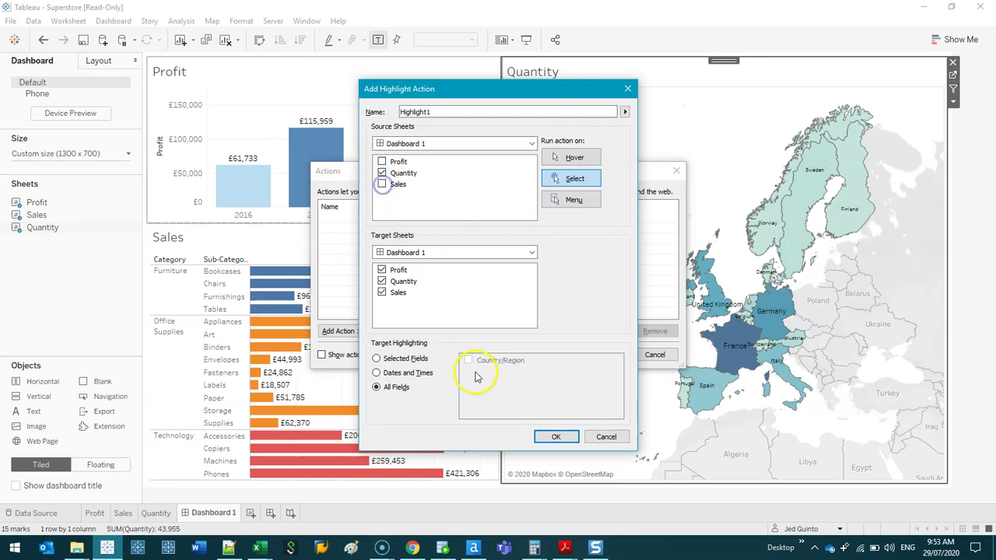
click(411, 173)
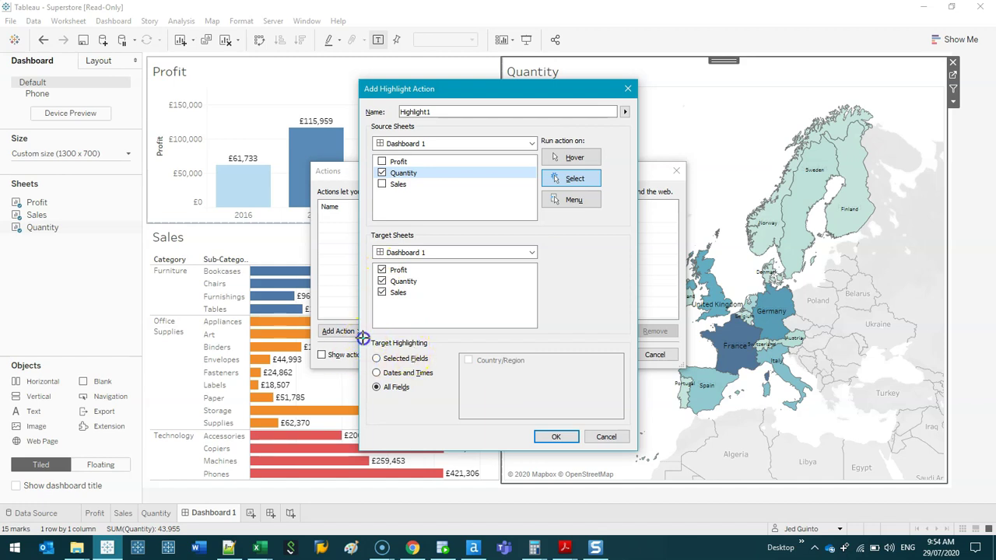
Step: Make Highlight1 run on Hover and confirm the action settings
mouse_move(365, 337)
mouse_down()
mouse_move(493, 433)
mouse_move(327, 349)
mouse_move(639, 342)
mouse_move(624, 454)
mouse_up()
mouse_move(530, 126)
mouse_down()
mouse_move(615, 130)
mouse_move(627, 198)
mouse_move(571, 234)
mouse_move(528, 197)
mouse_move(530, 126)
mouse_up()
key(Escape)
click(579, 158)
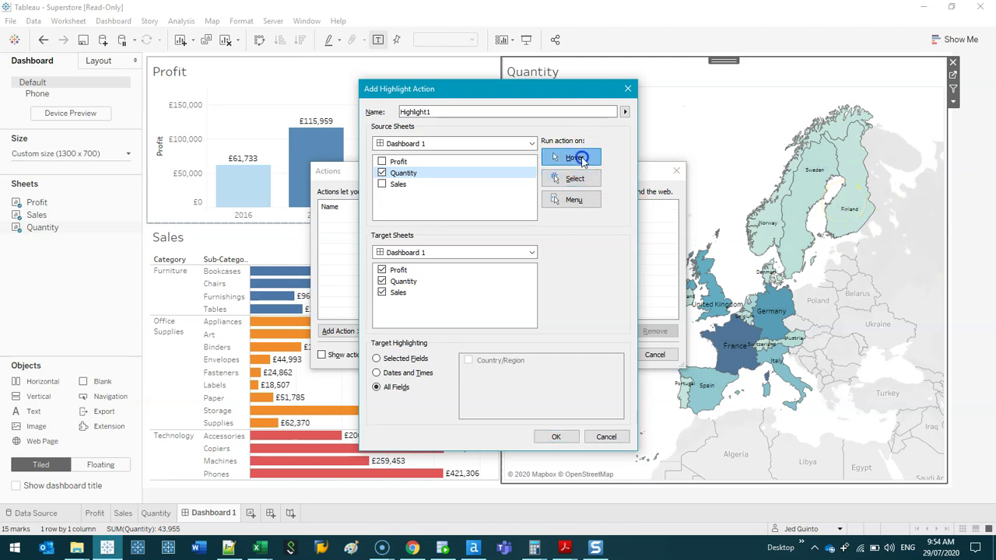
click(556, 438)
Step: Keep the Highlight1 action's name and close the Actions dialog to return to Dashboard 1
click(361, 218)
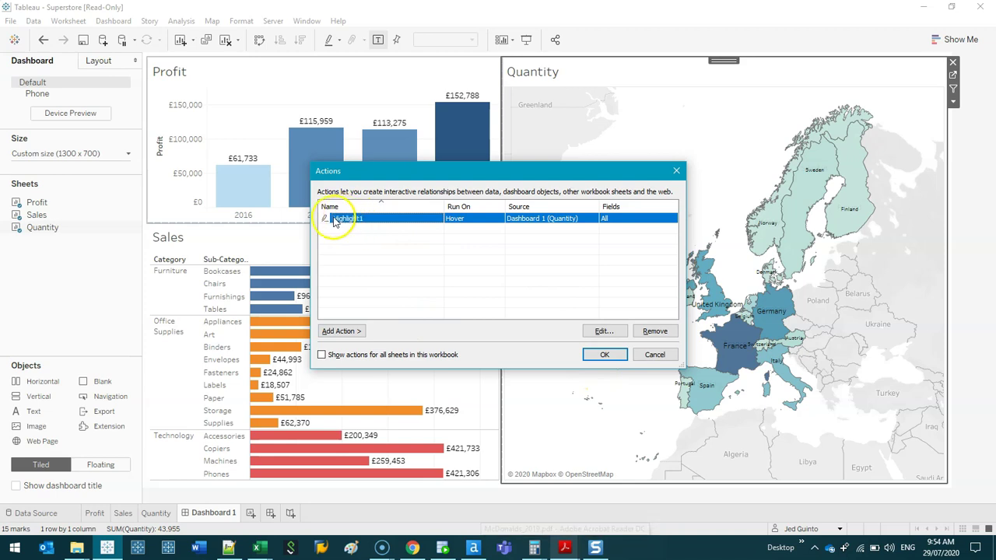
click(360, 220)
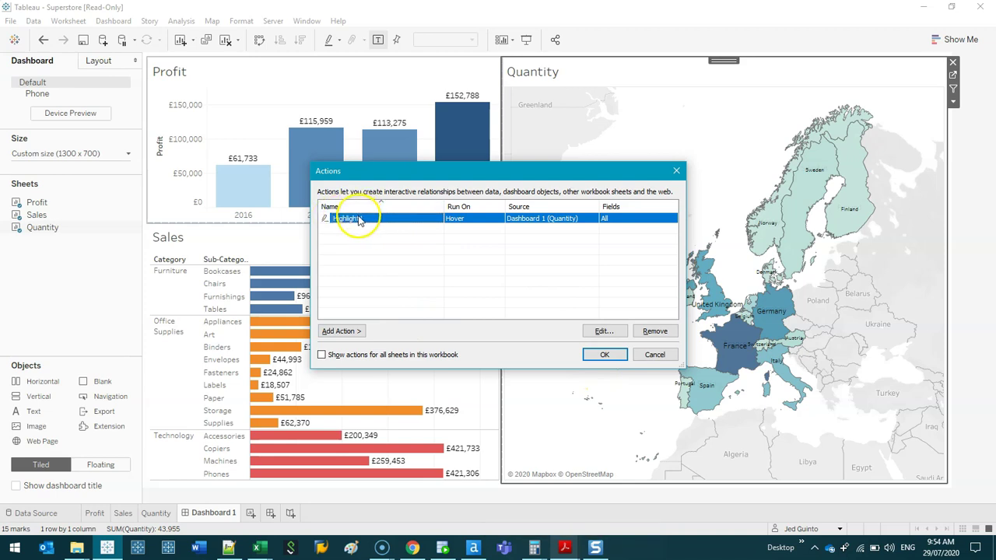
click(534, 221)
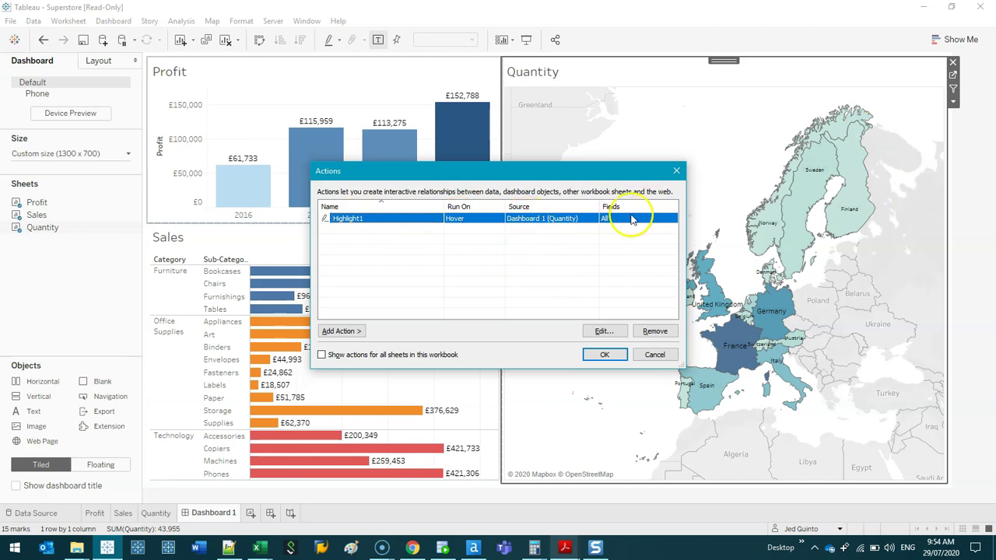
click(605, 355)
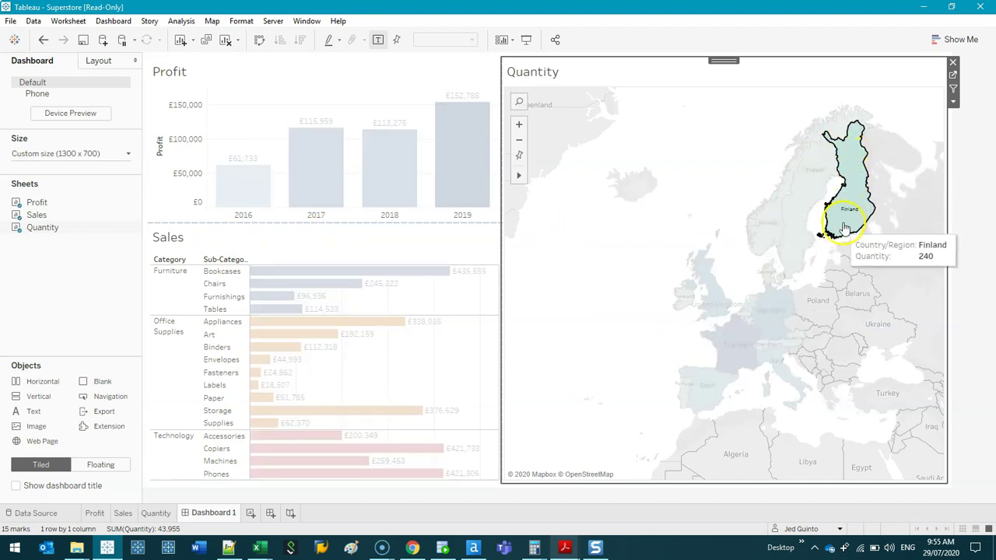
click(736, 345)
click(723, 236)
click(722, 186)
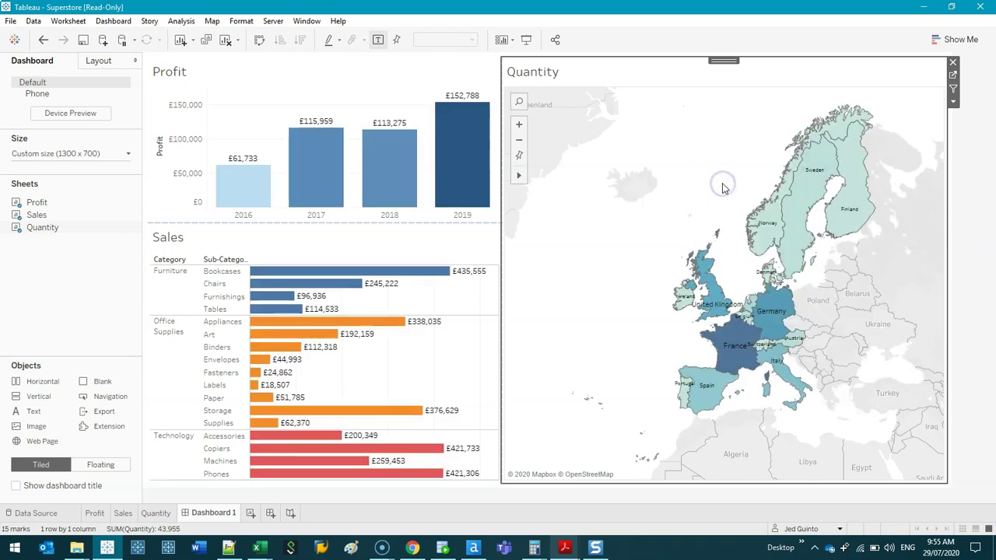